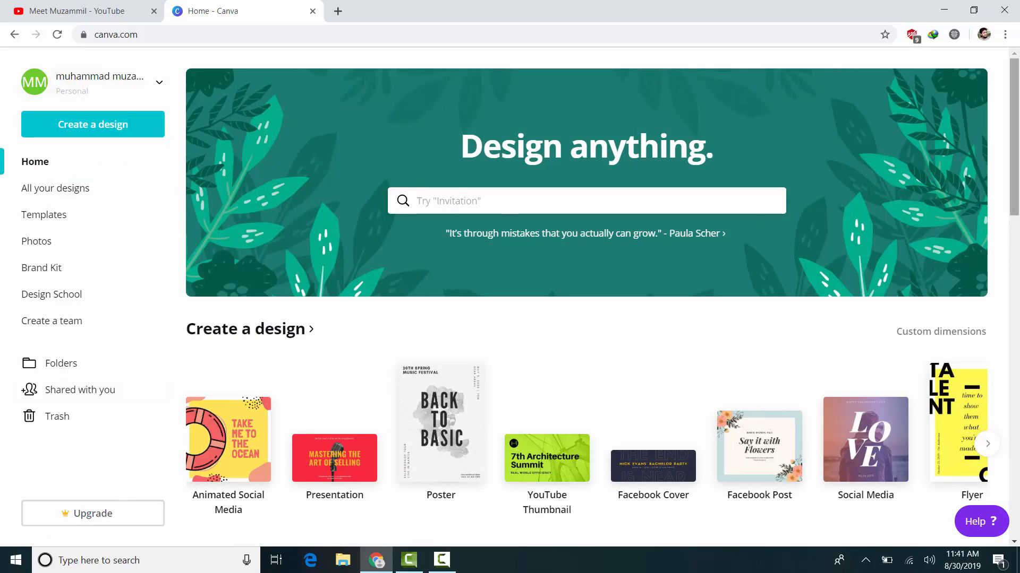
Step: Switch to the SunzTech browser profile and open canva.com
mouse_move(1018, 68)
left_mouse_down()
mouse_move(1018, 160)
mouse_move(1017, 72)
left_mouse_up()
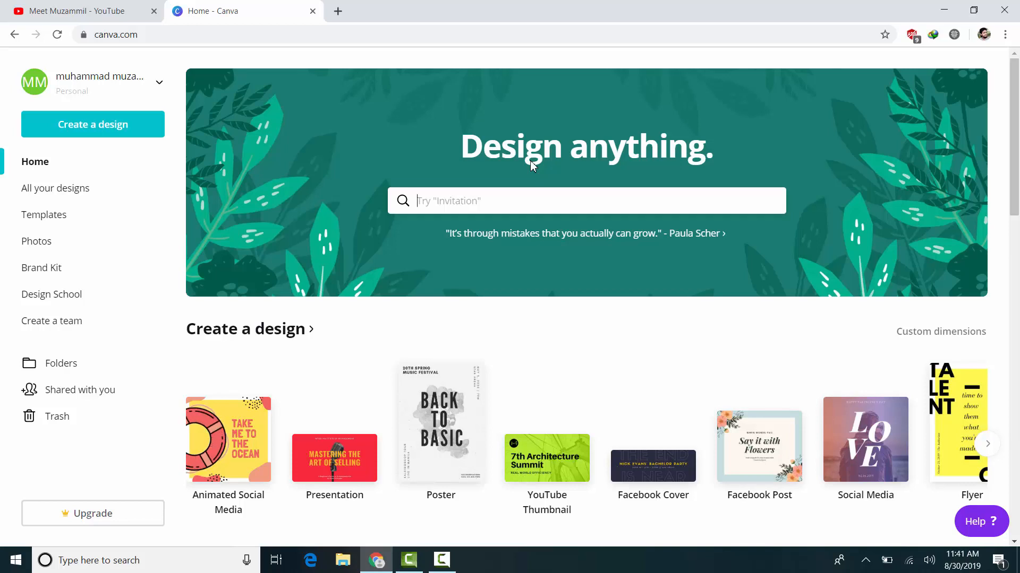
left_click(983, 34)
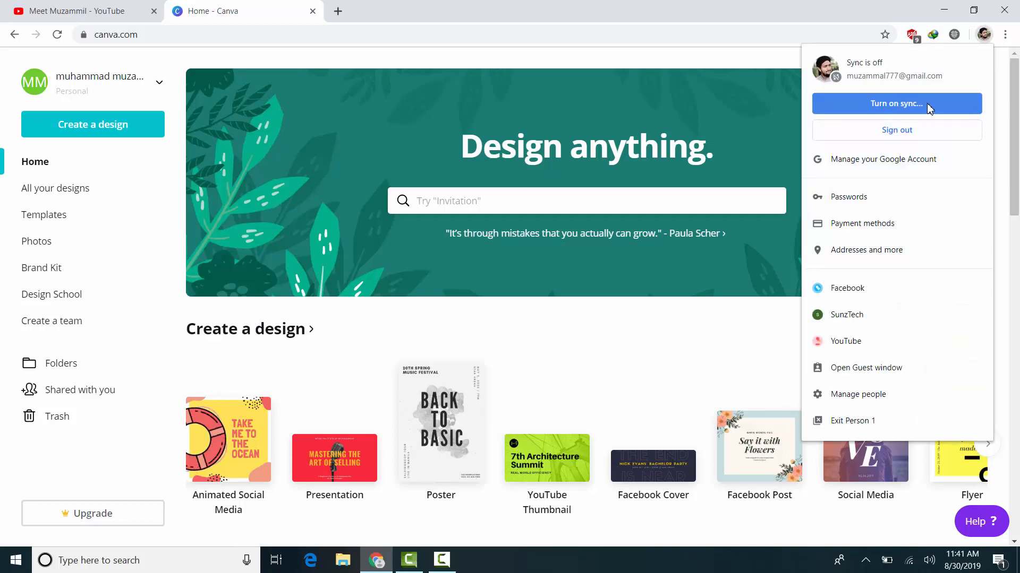
left_click(871, 314)
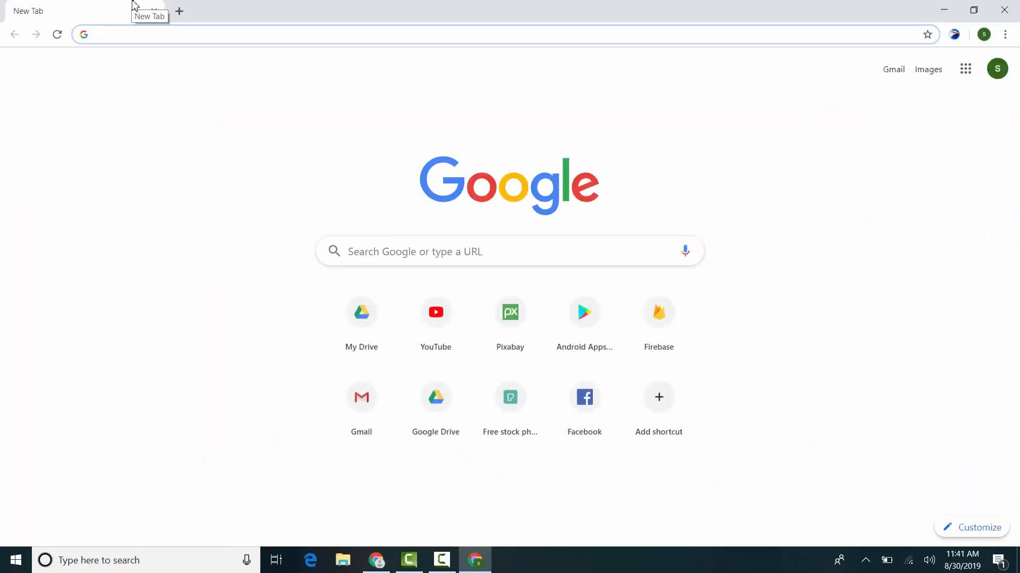
type("canva.com")
key("Return")
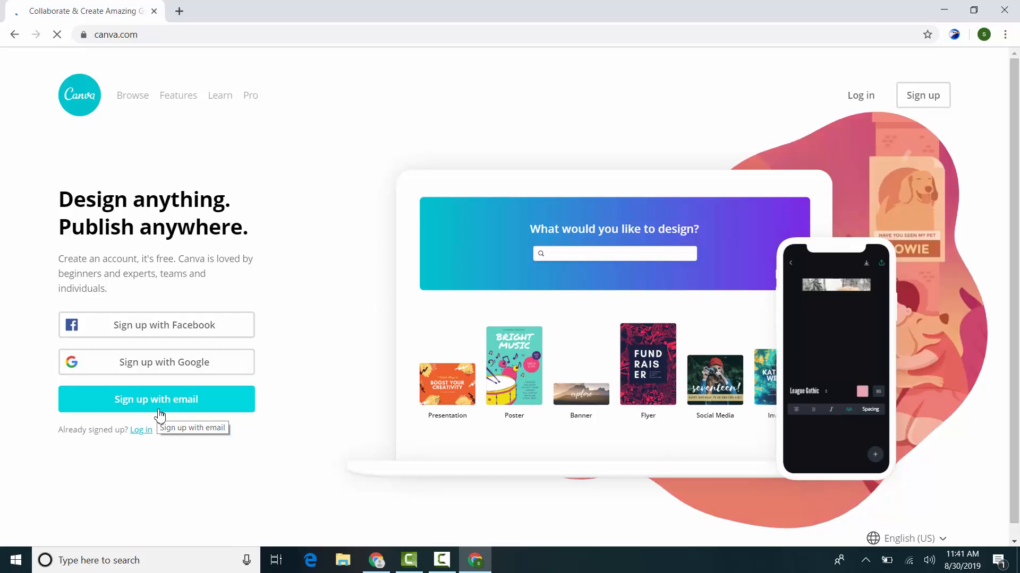
left_click(160, 417)
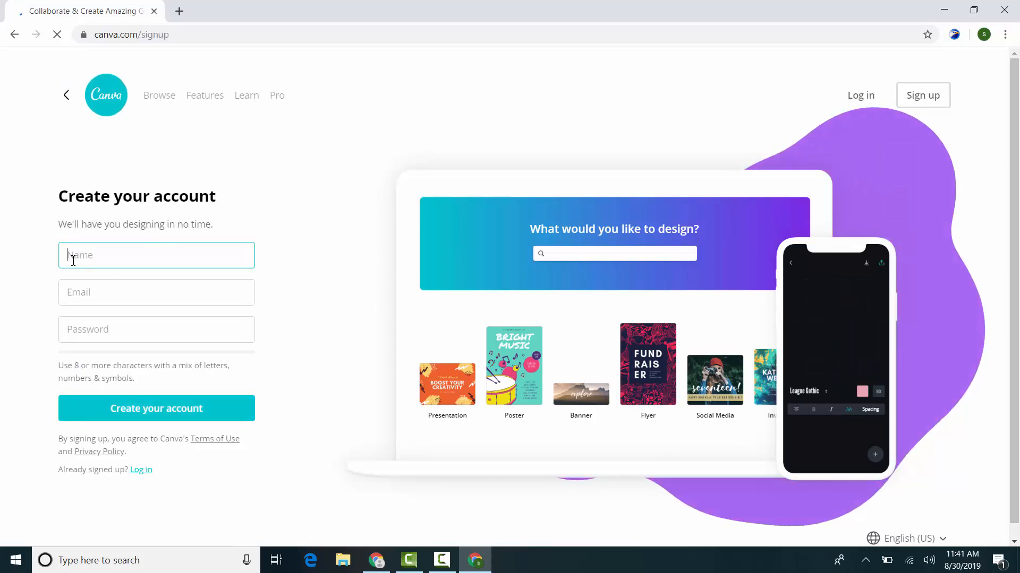
left_click(102, 294)
left_click(244, 361)
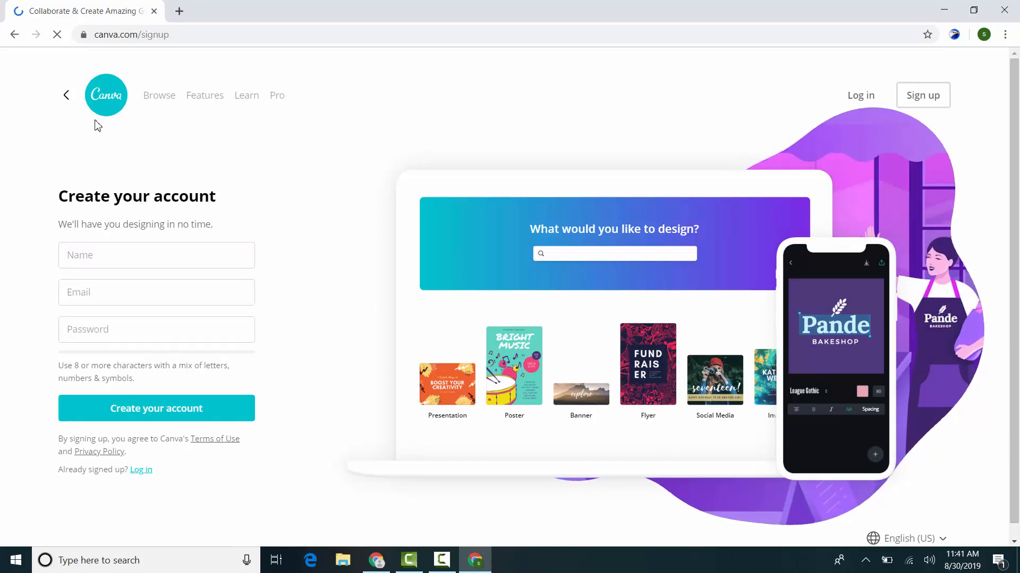
left_click(65, 98)
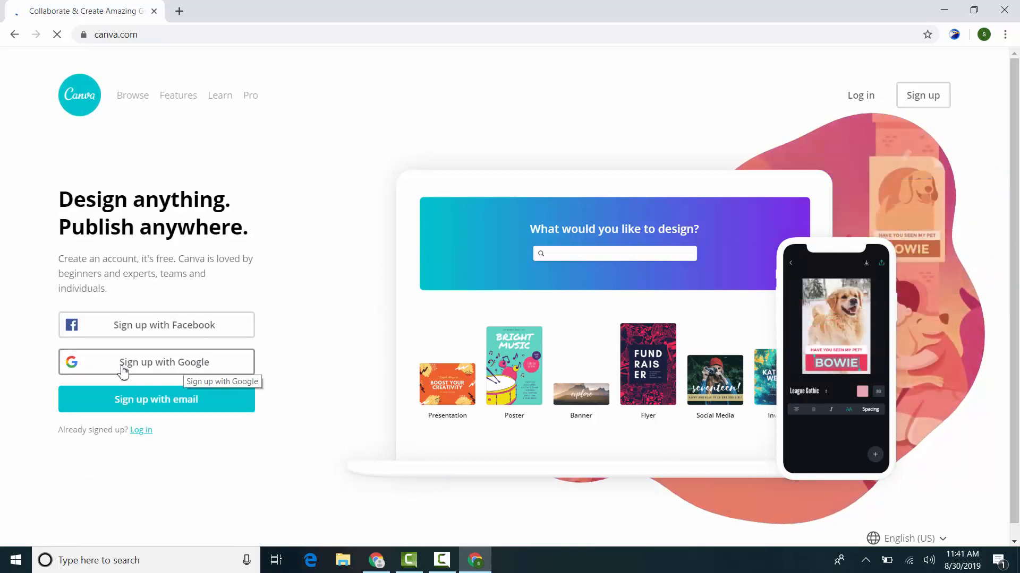
Step: Sign up for Canva with Google, using the account already listed
left_click(190, 331)
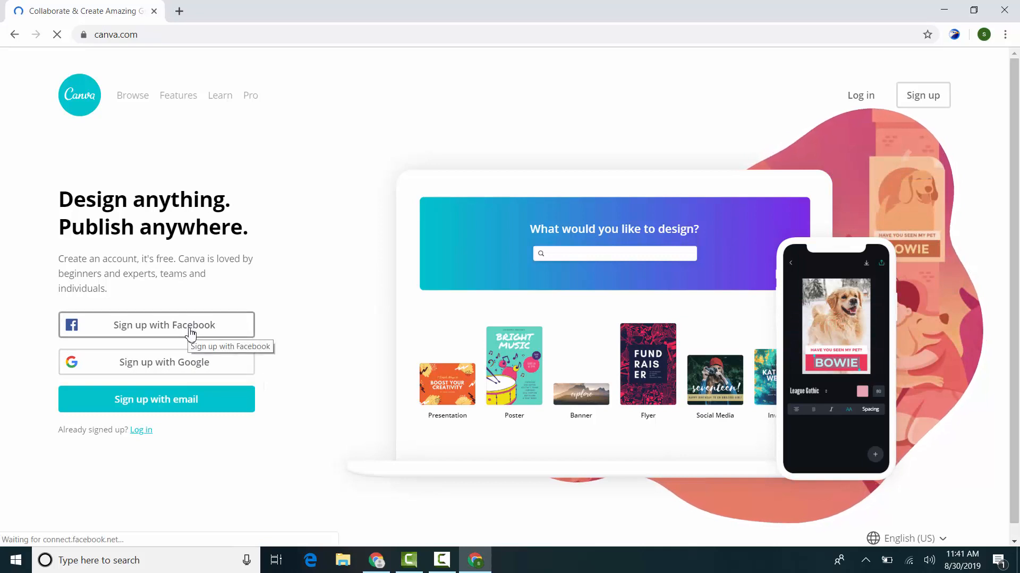
left_click(164, 360)
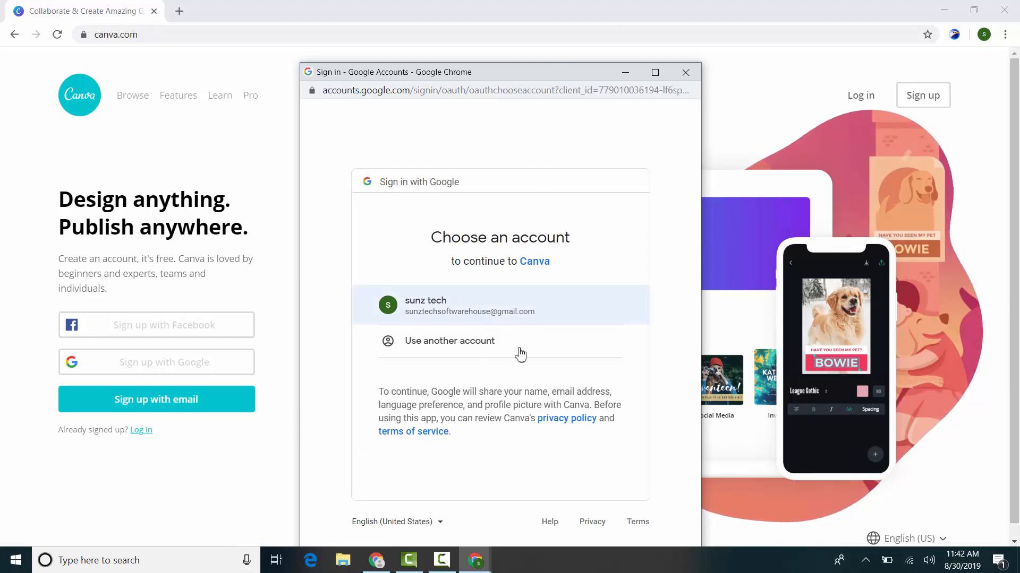
left_click(478, 318)
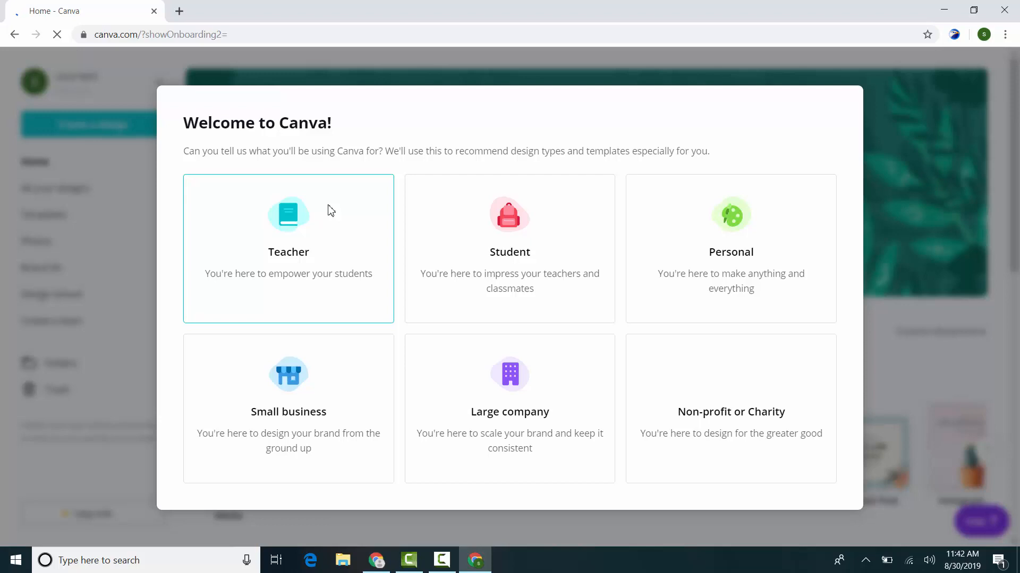
Step: Choose Student as the intended use of Canva and skip the team invitations
left_click(494, 244)
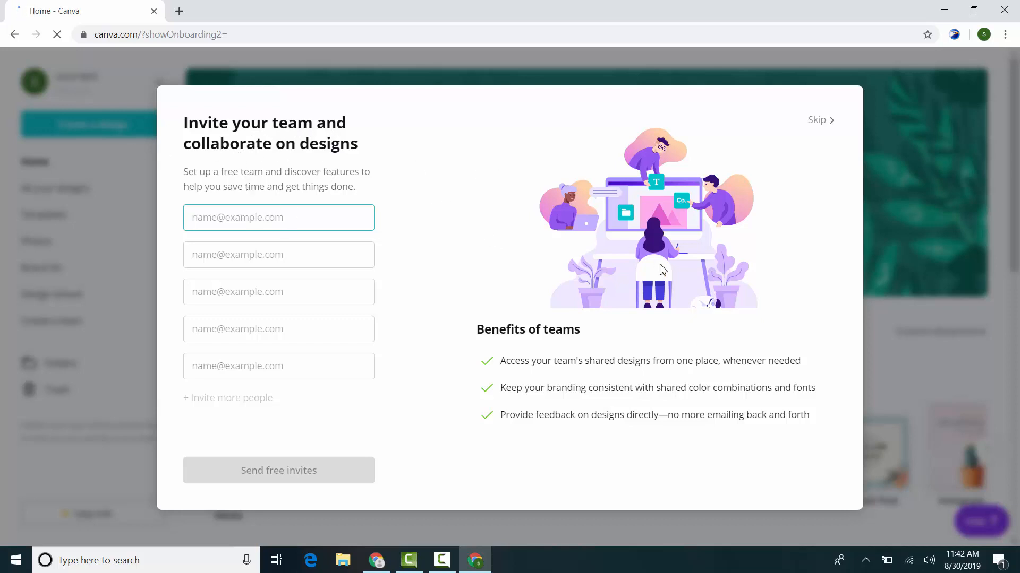
left_click(821, 121)
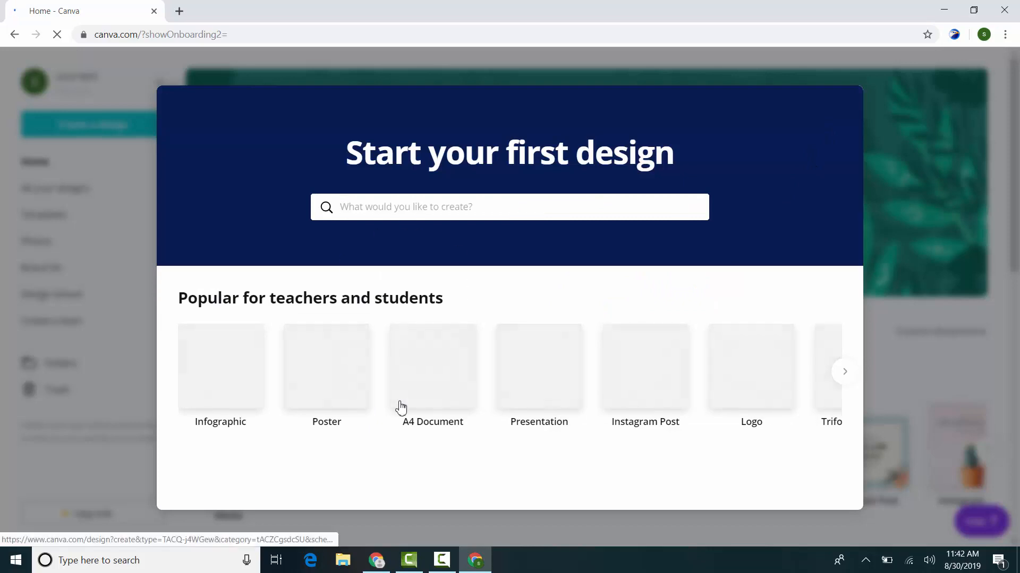
Step: Search the design types for "animated", create an Animated Social Media design, and close the first-design tutorial
left_click(847, 381)
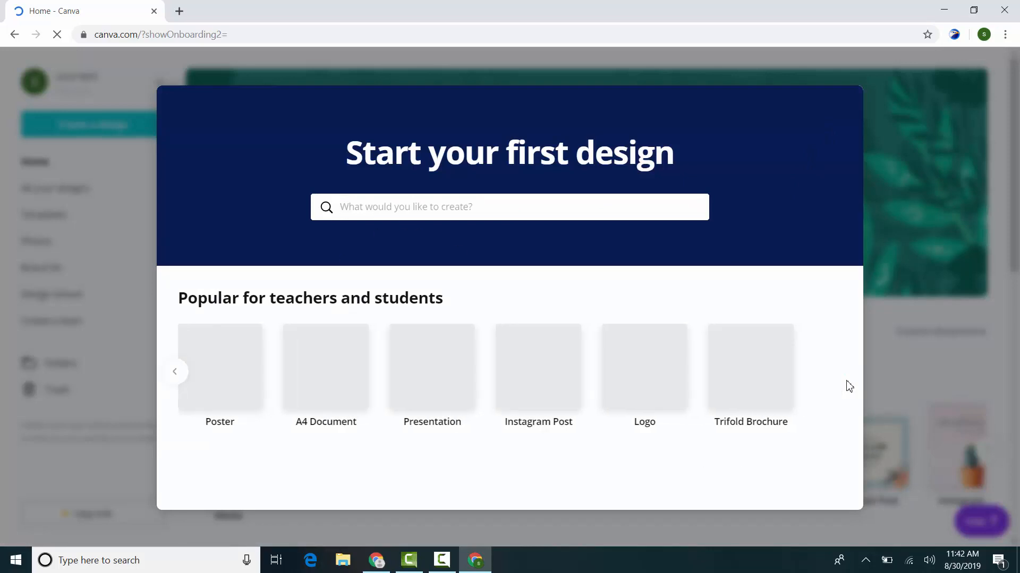
left_click(177, 380)
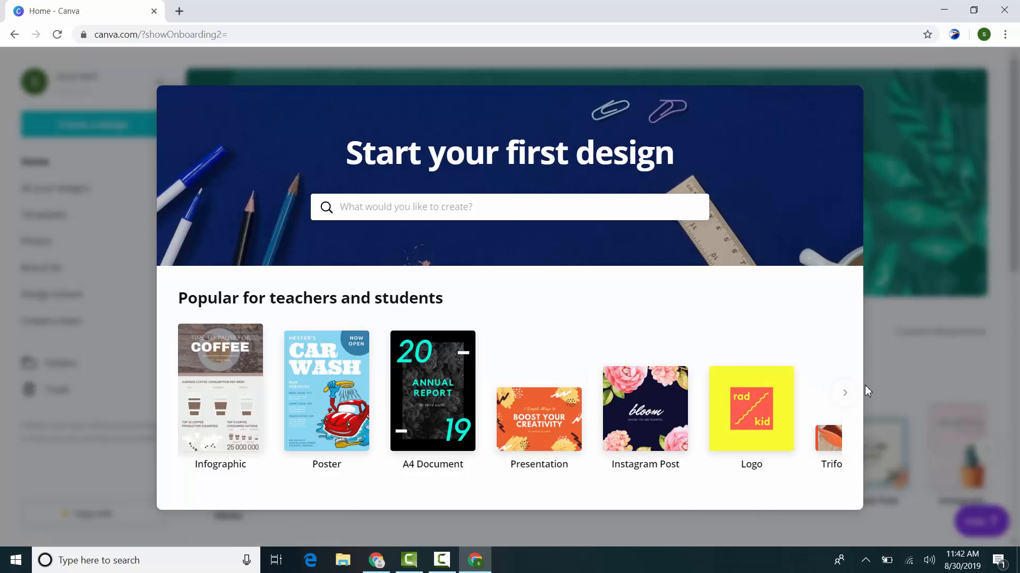
left_click(845, 393)
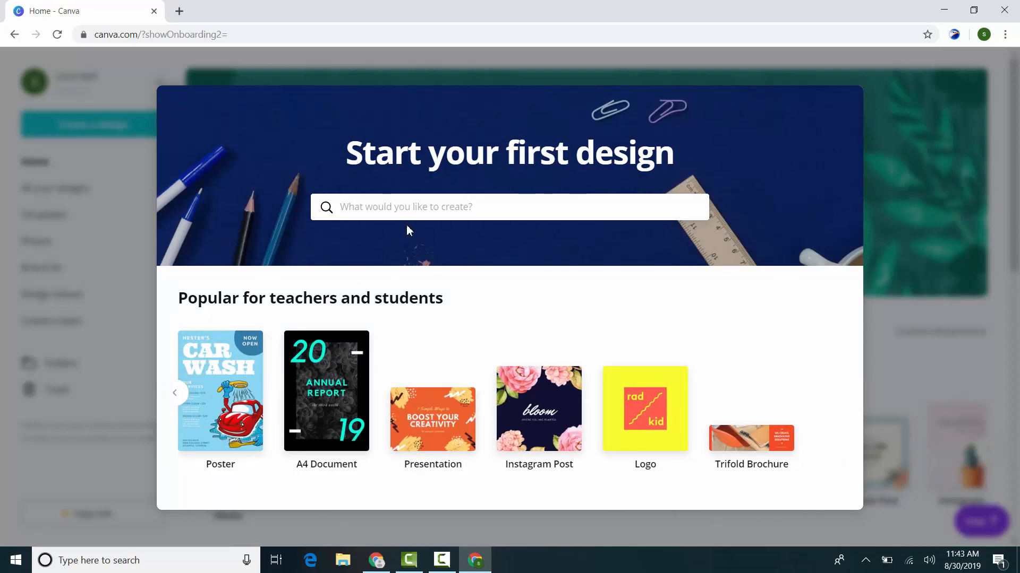
left_click(442, 216)
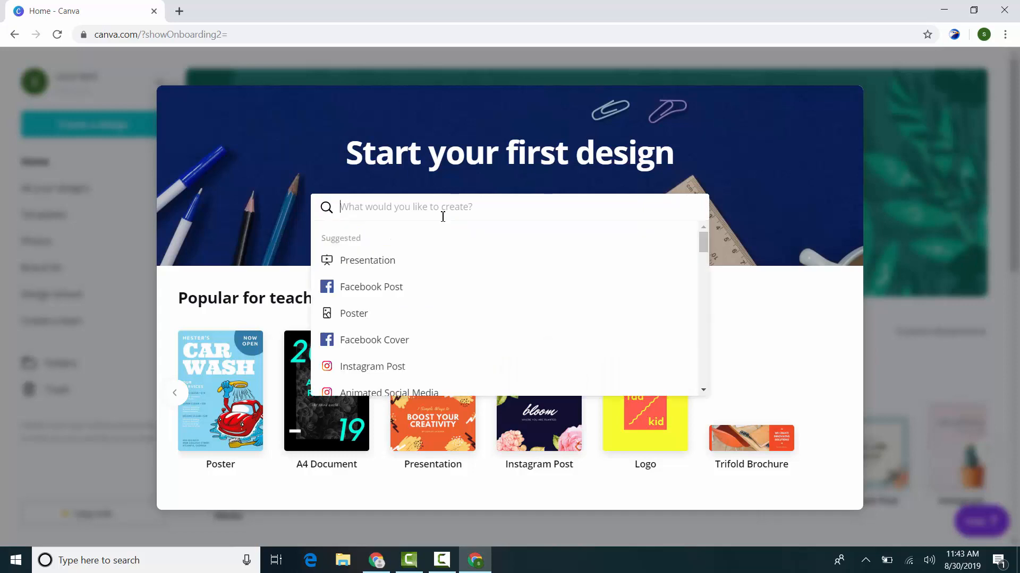
type("animated")
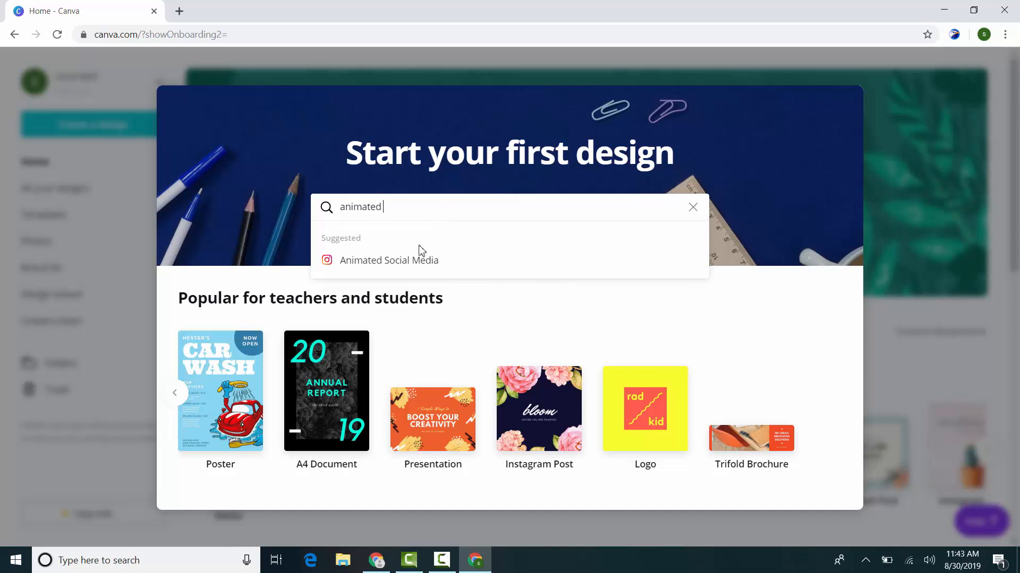
left_click(406, 268)
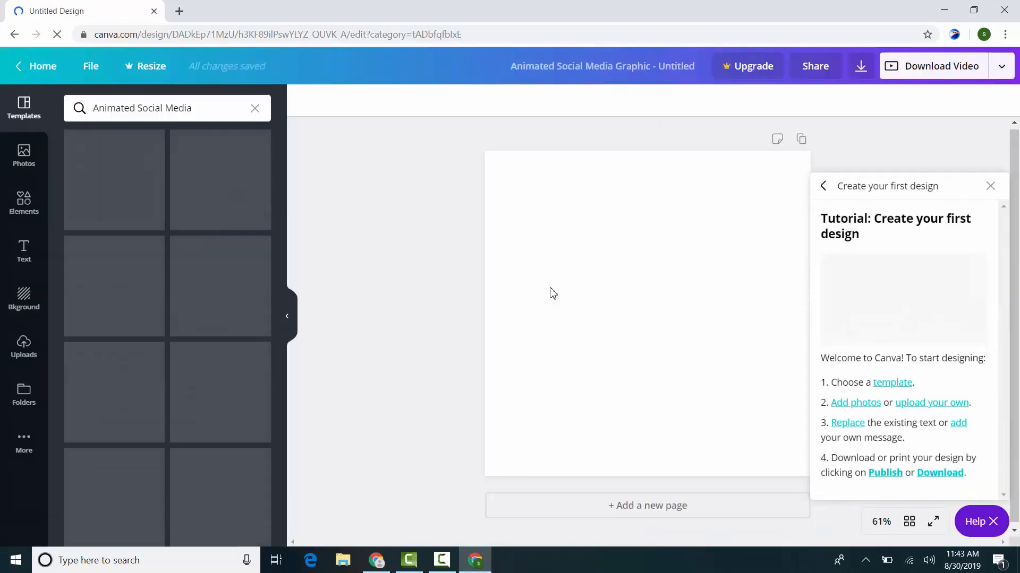
left_click(990, 186)
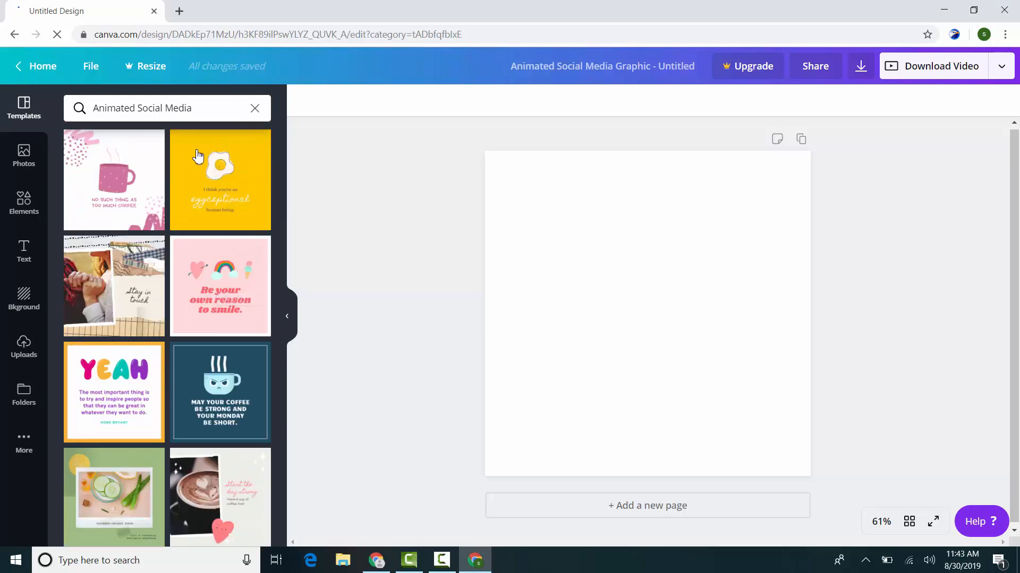
Step: Browse the Animated Social Media templates and apply the pink mug "No such thing as too much coffee" template
scroll(167, 258, "down", 15)
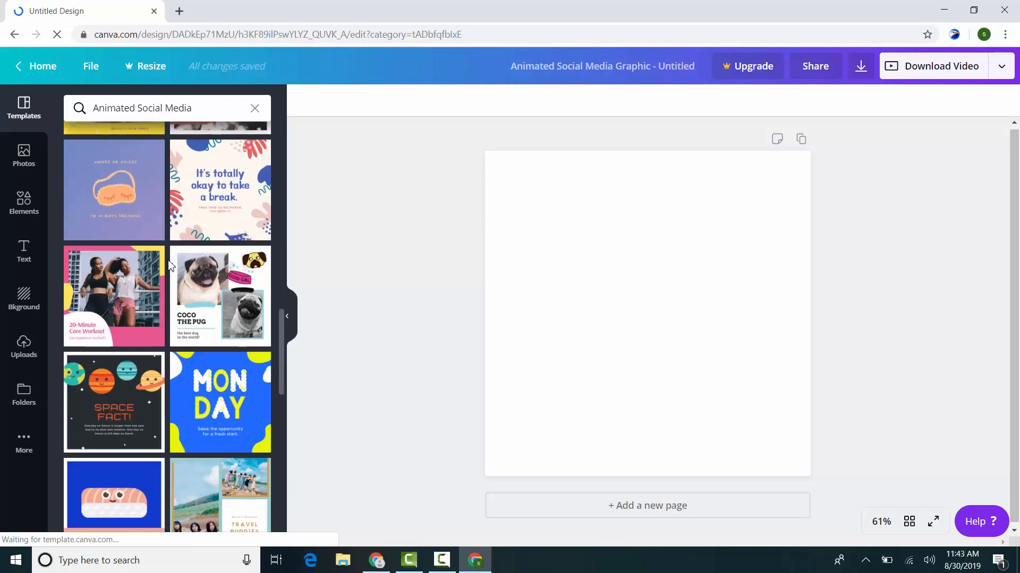
scroll(202, 308, "down", 5)
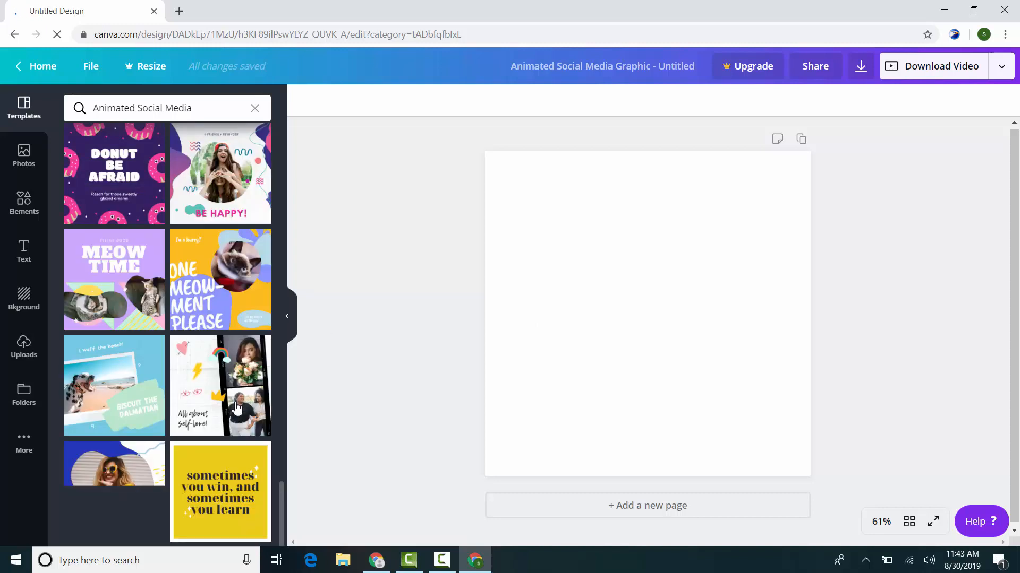
scroll(233, 425, "up", 10)
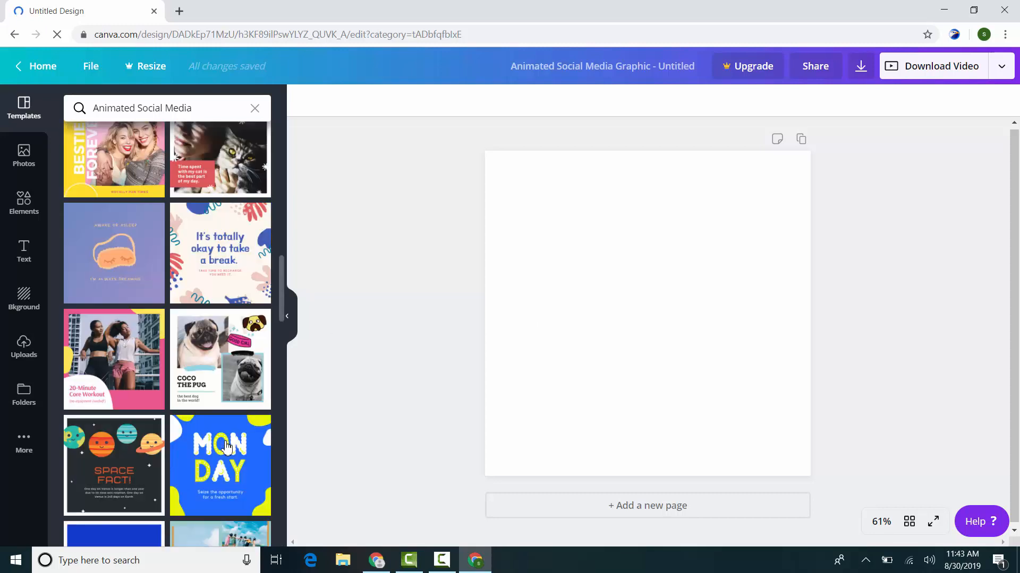
scroll(228, 448, "up", 10)
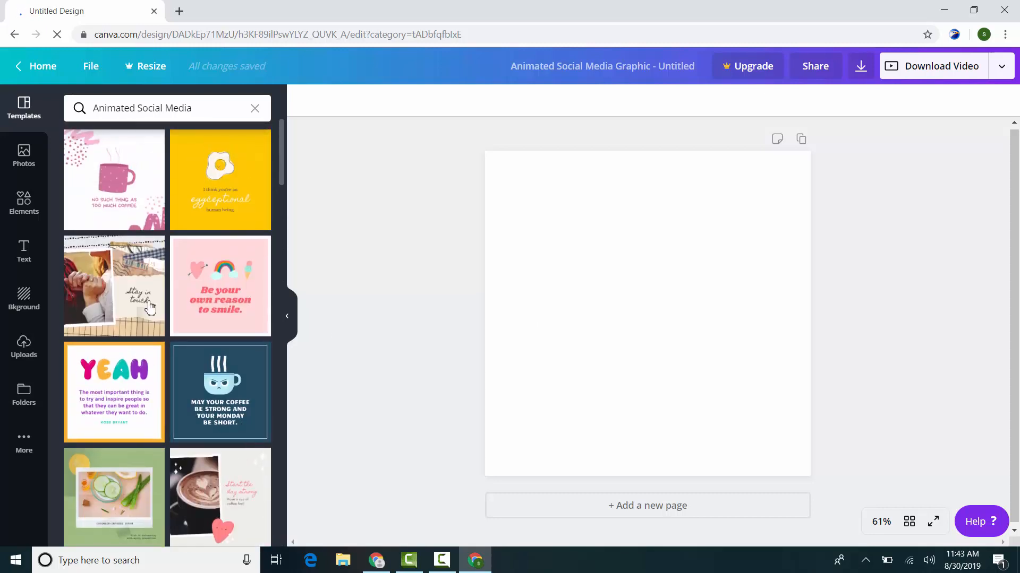
scroll(184, 358, "down", 6)
scroll(183, 354, "up", 4)
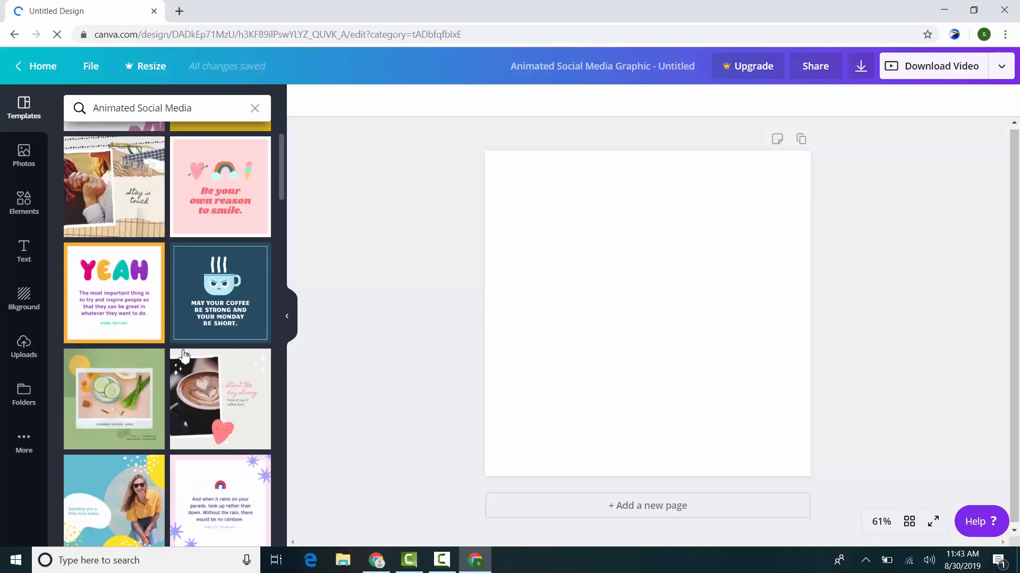
scroll(185, 358, "up", 2)
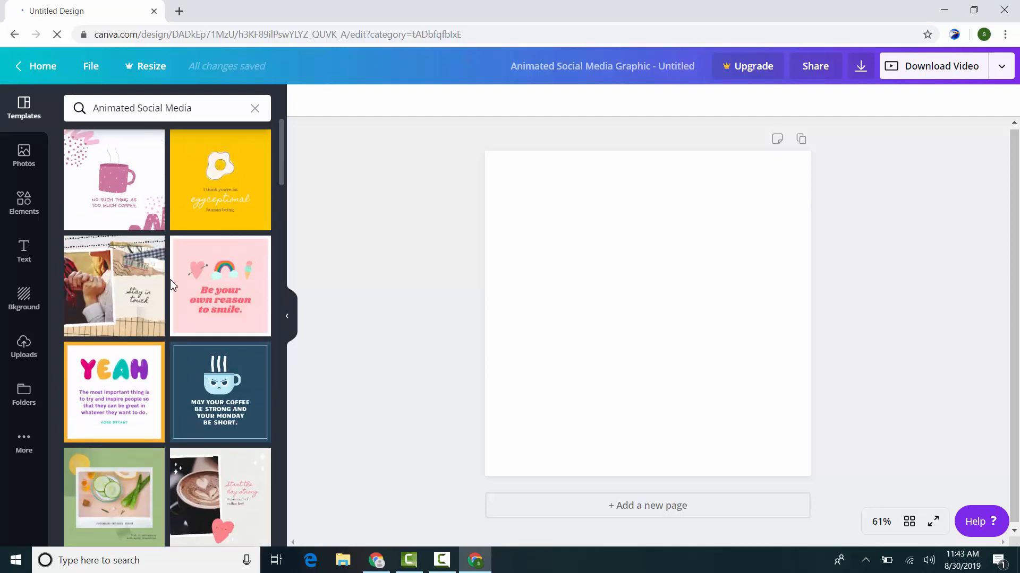
scroll(171, 284, "down", 2)
scroll(159, 393, "up", 2)
left_click(127, 189)
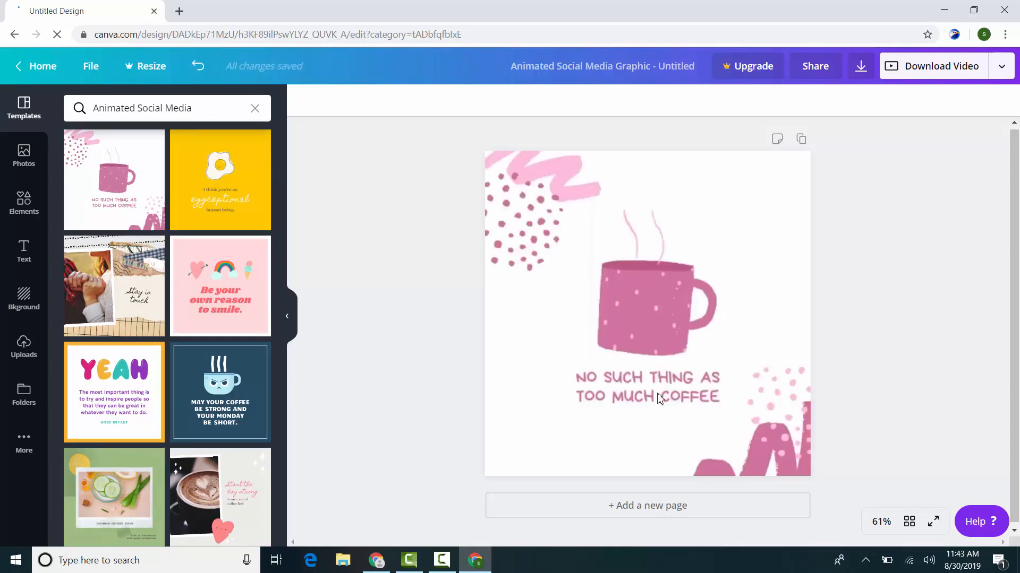
Step: Select the background and the mug graphic in turn to examine the template's separate elements, and clear the selection
left_click(632, 413)
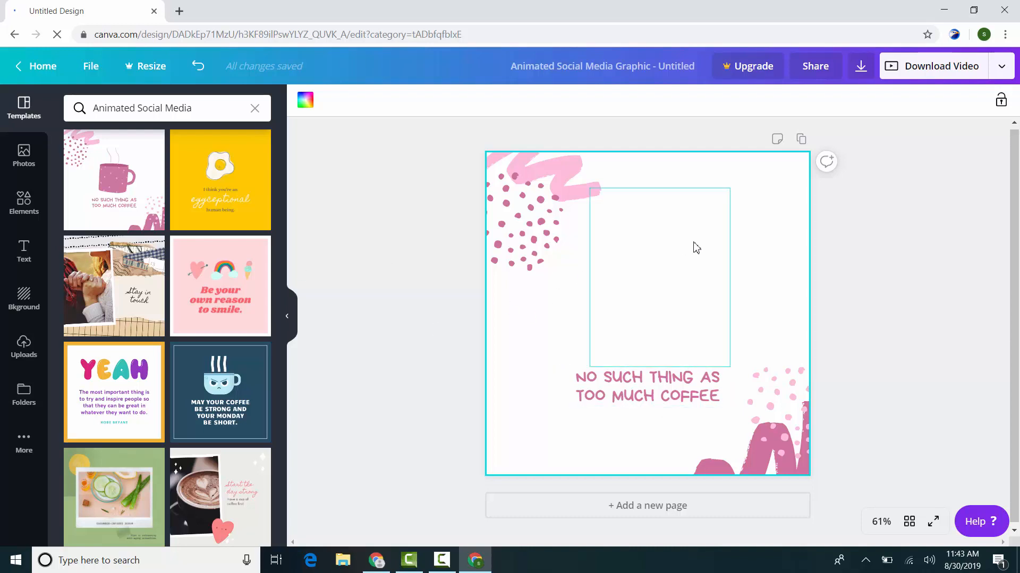
left_click(643, 283)
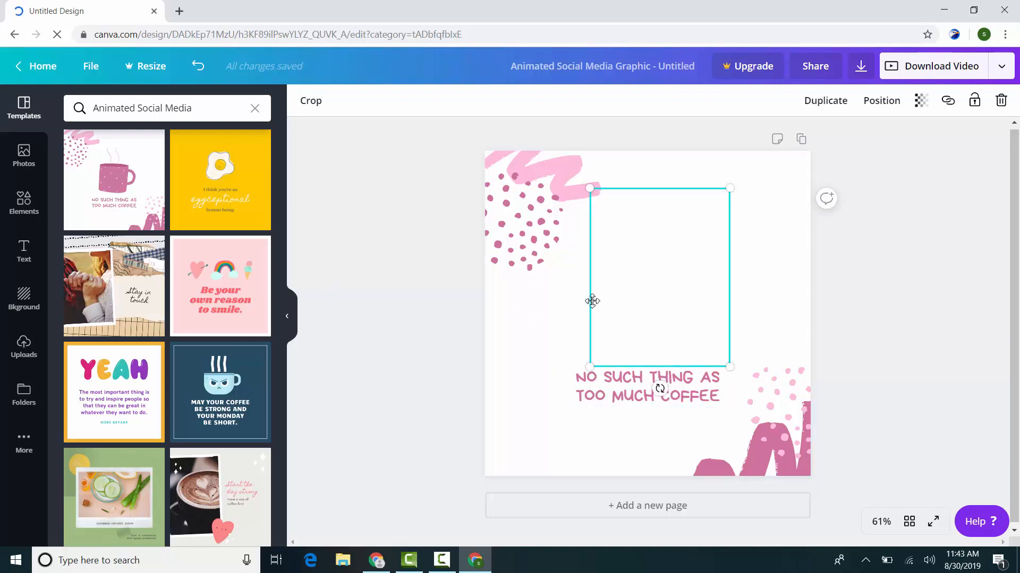
left_click(870, 285)
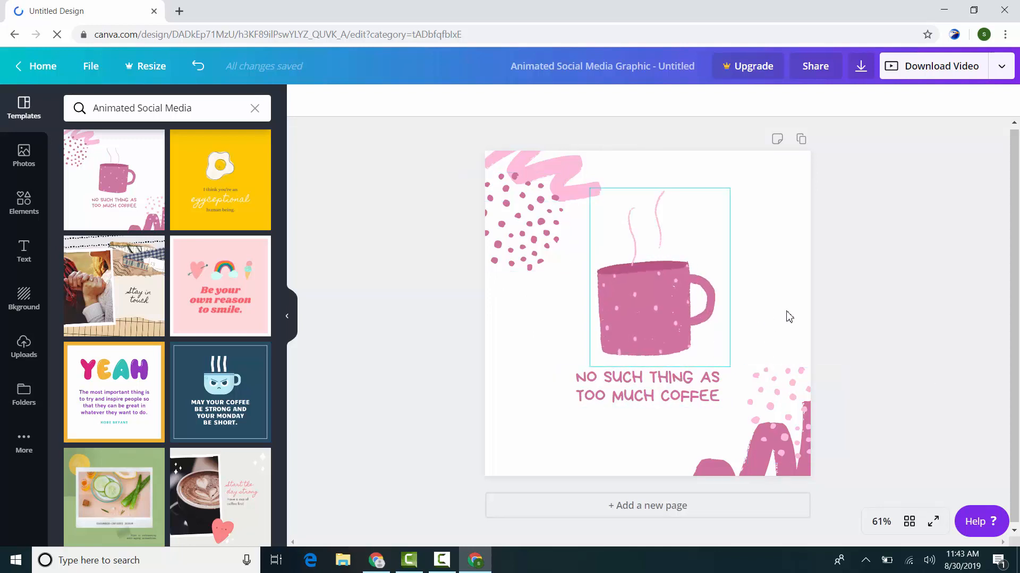
Step: Replace the page's template with the "How are you feeling?" template showing four emoji faces
scroll(192, 330, "down", 9)
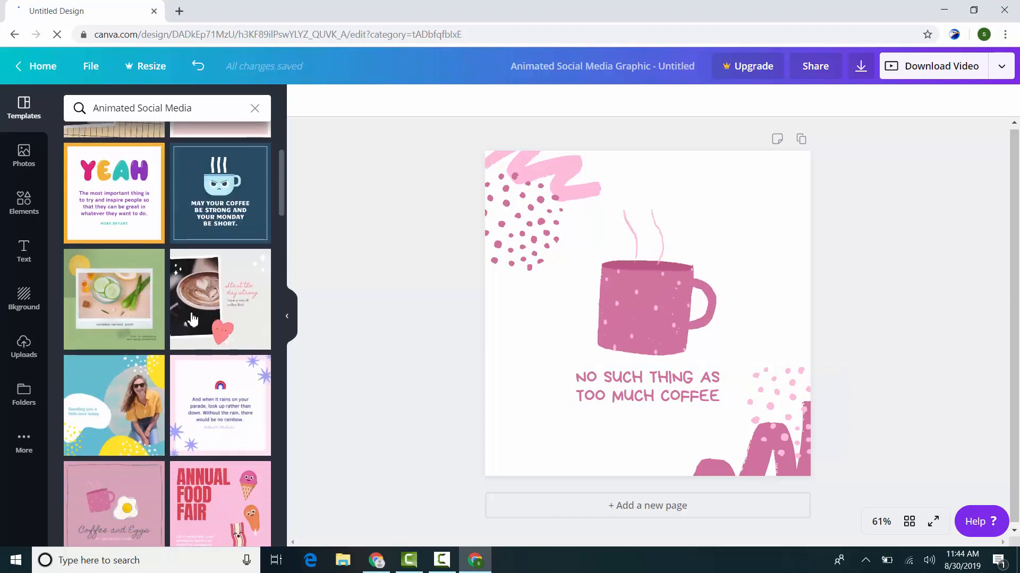
scroll(175, 370, "down", 4)
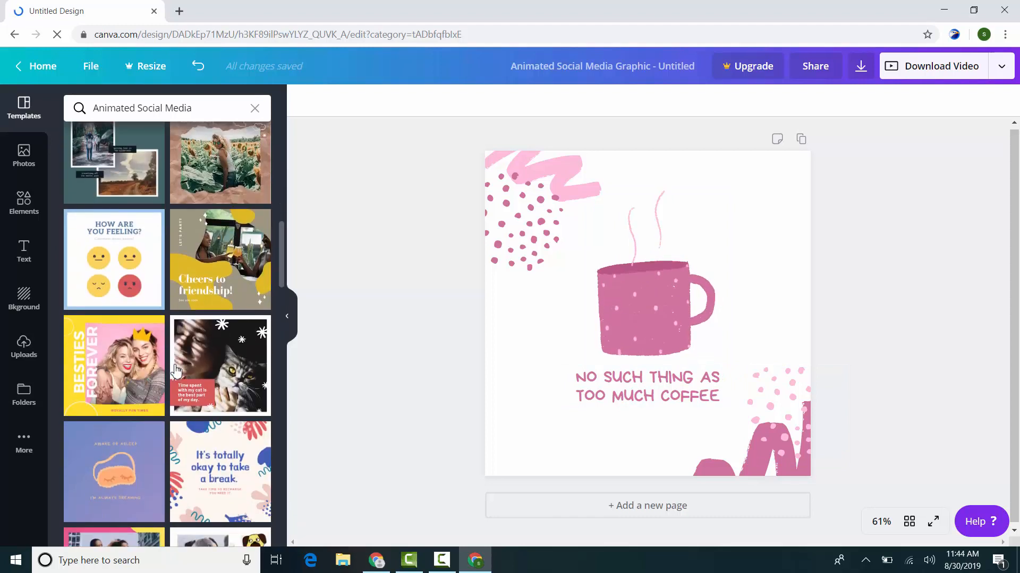
left_click(134, 285)
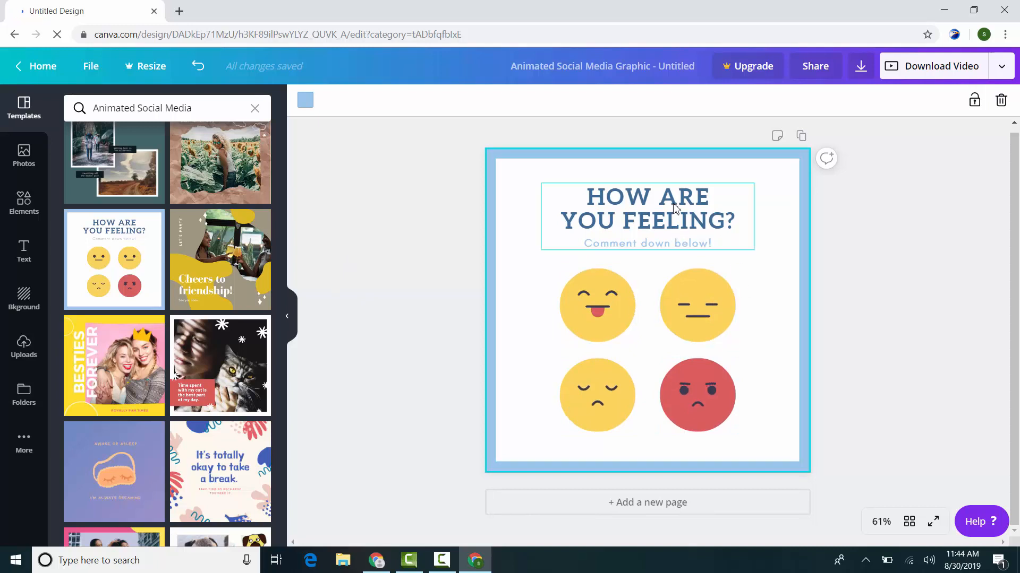
Step: Open the heading and the "Comment down below!" text in turn to examine their editable text, and leave text editing
left_click(690, 209)
triple_click(690, 210)
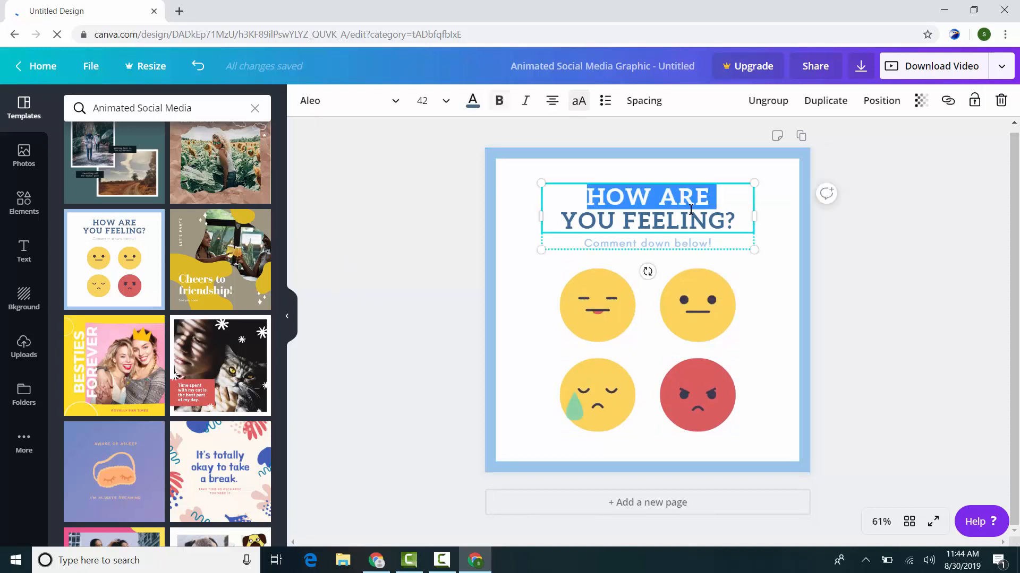
left_click(693, 246)
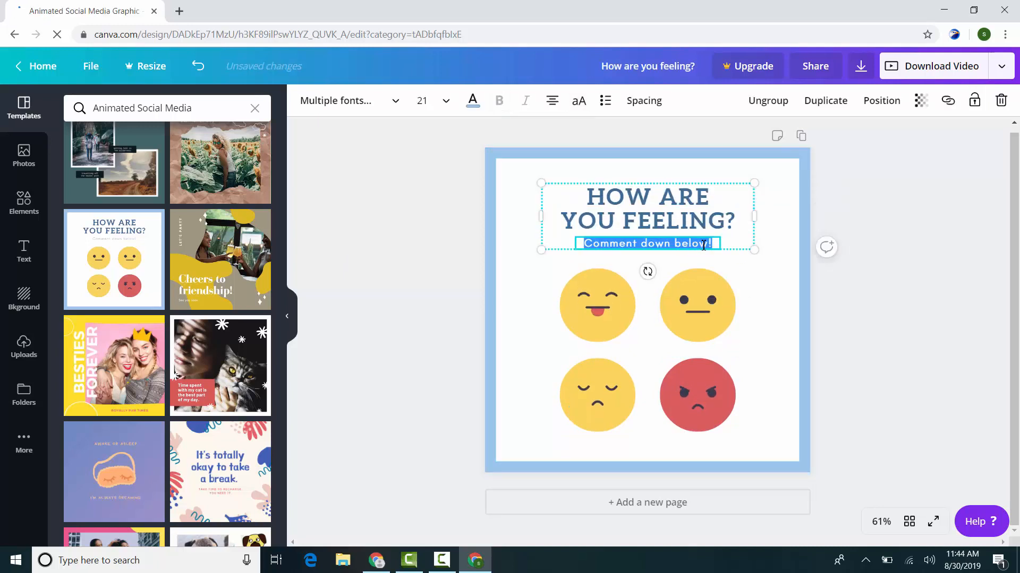
left_click(805, 289)
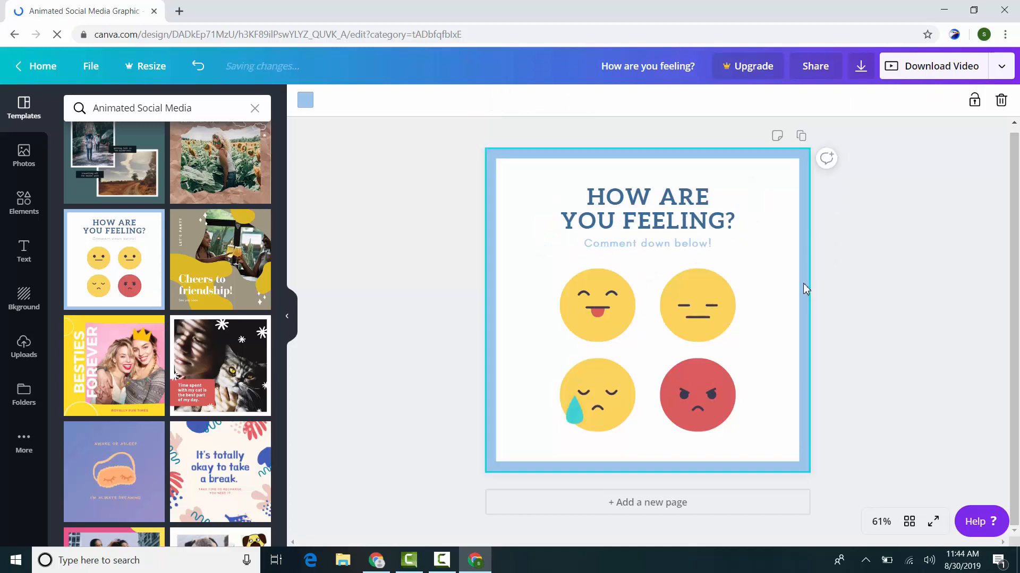
Step: Try blue, purple and pink in turn as the page background colour around the white panel
left_click(305, 100)
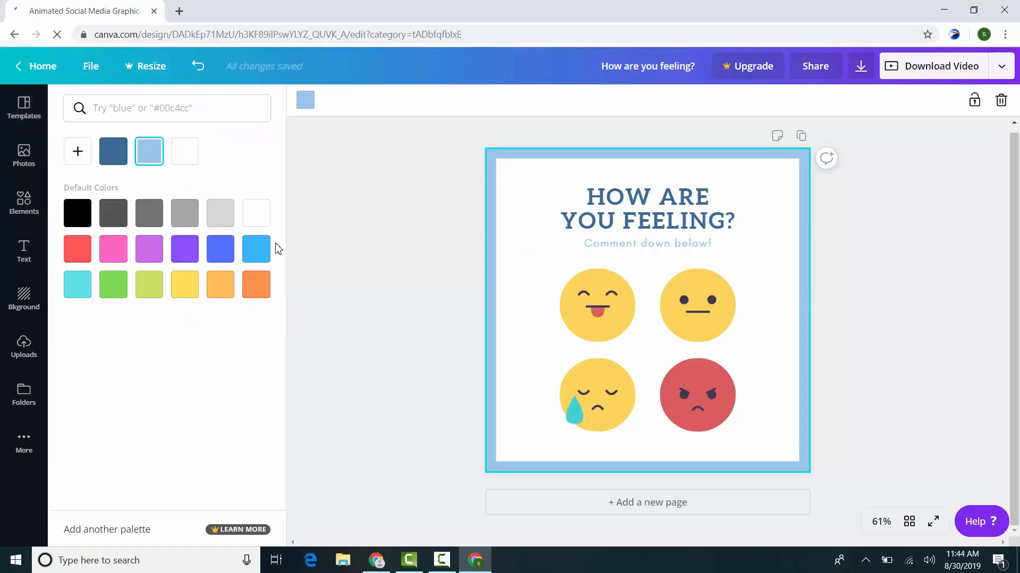
left_click(226, 251)
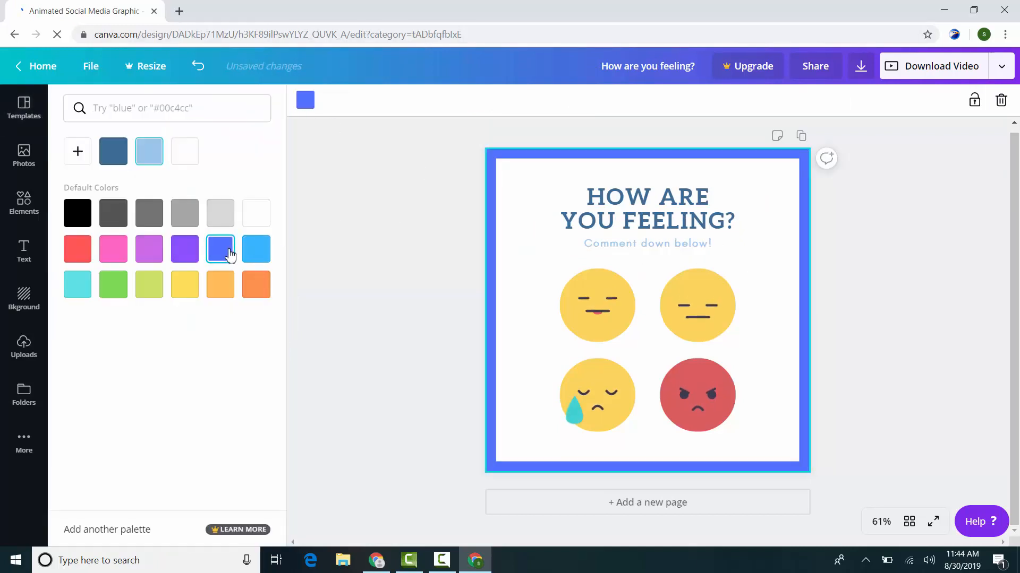
left_click(182, 258)
left_click(127, 260)
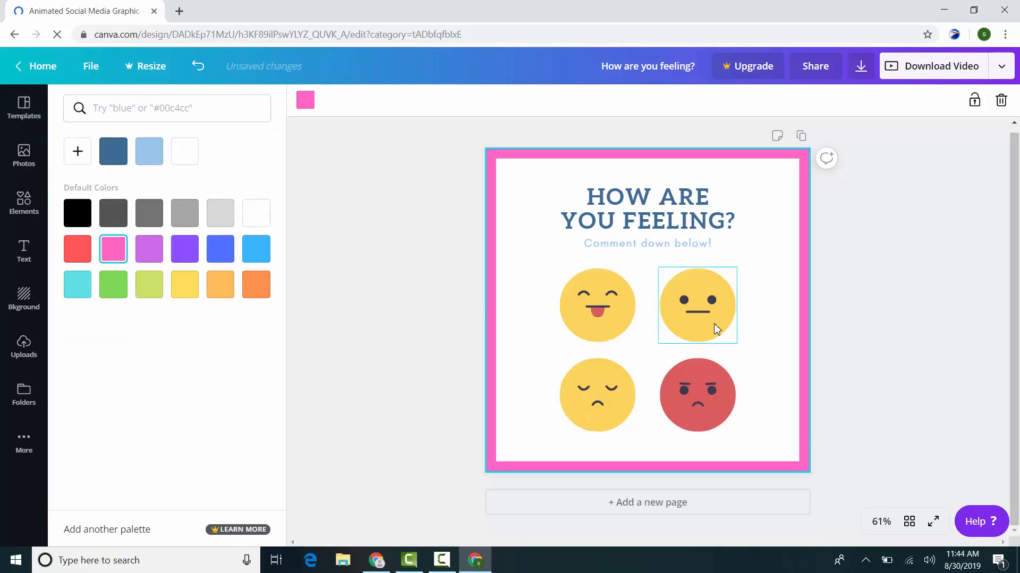
Step: Try default colours on the inner panel behind the emojis, from yellow and orange through the greys to black
left_click(792, 318)
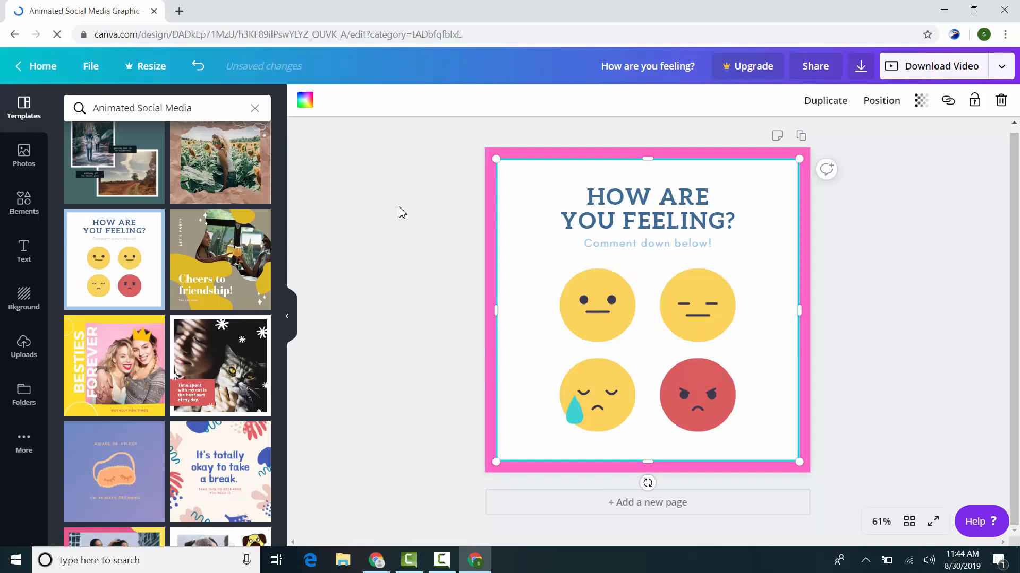
left_click(306, 99)
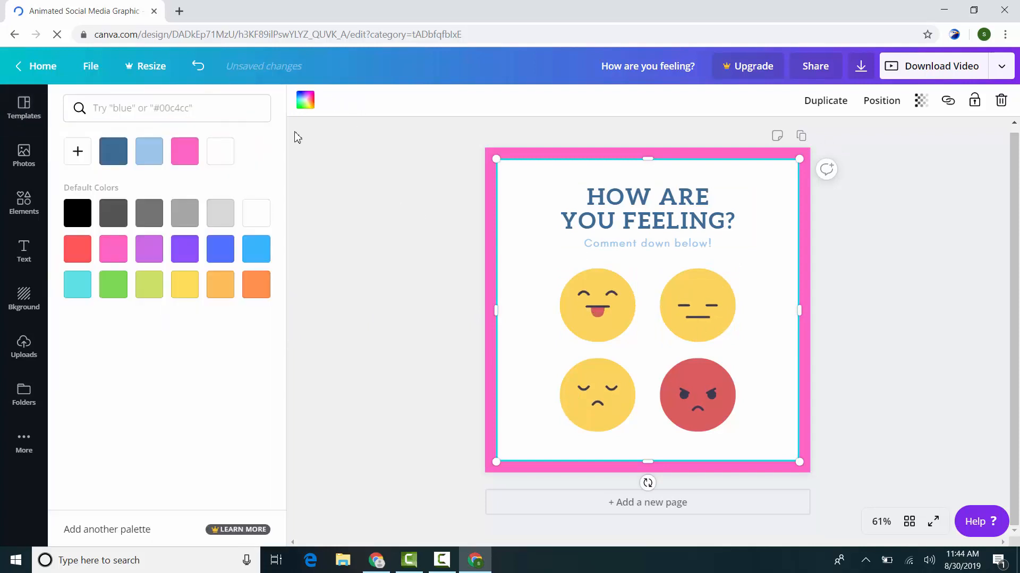
left_click(186, 297)
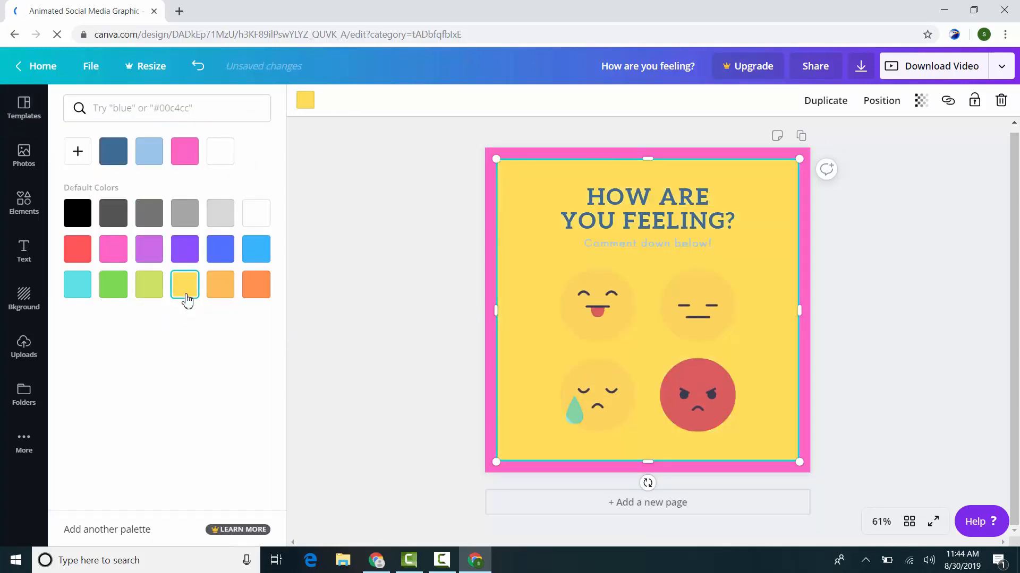
left_click(218, 284)
left_click(256, 247)
left_click(255, 213)
left_click(213, 228)
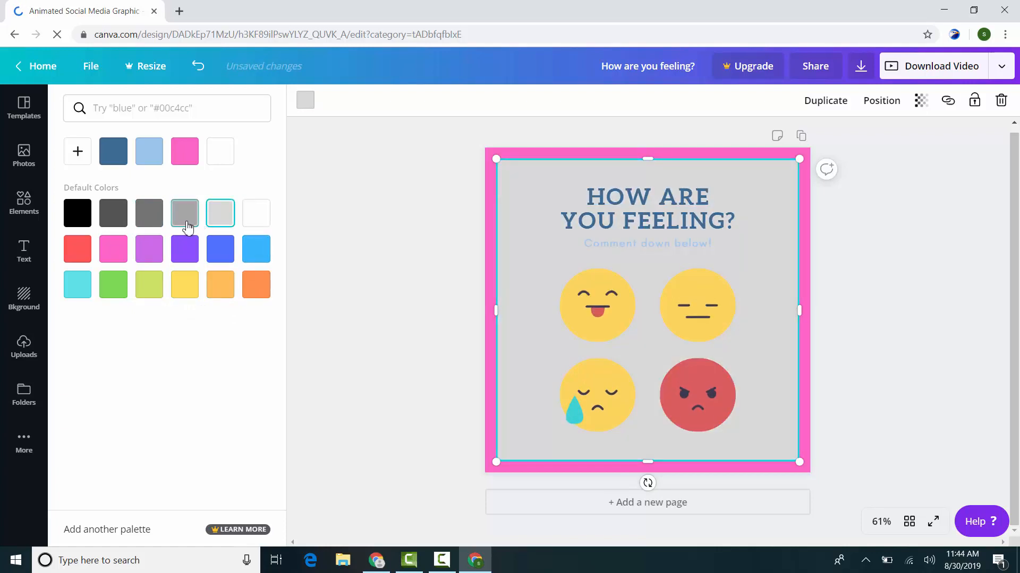
left_click(184, 226)
left_click(157, 227)
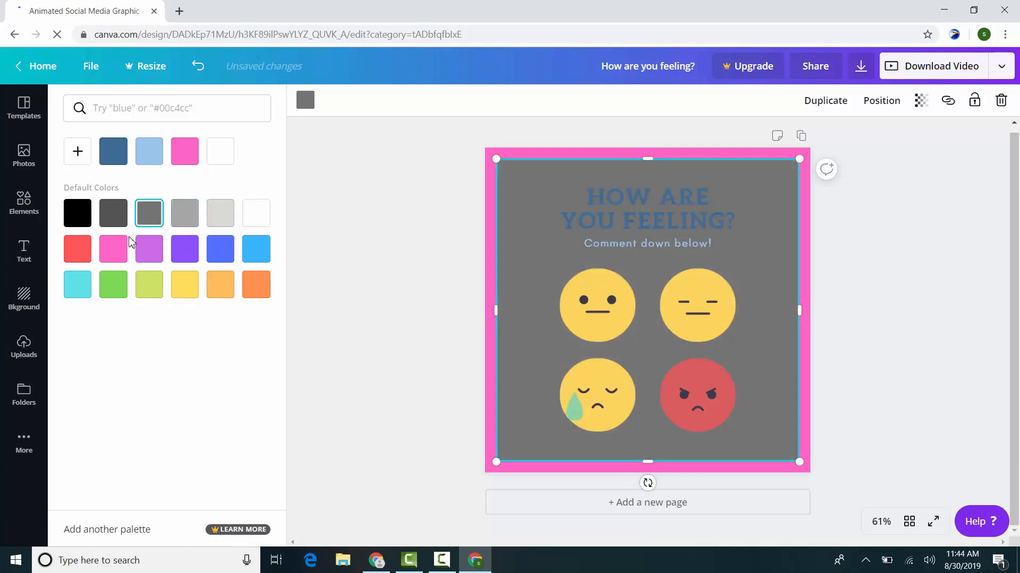
left_click(82, 225)
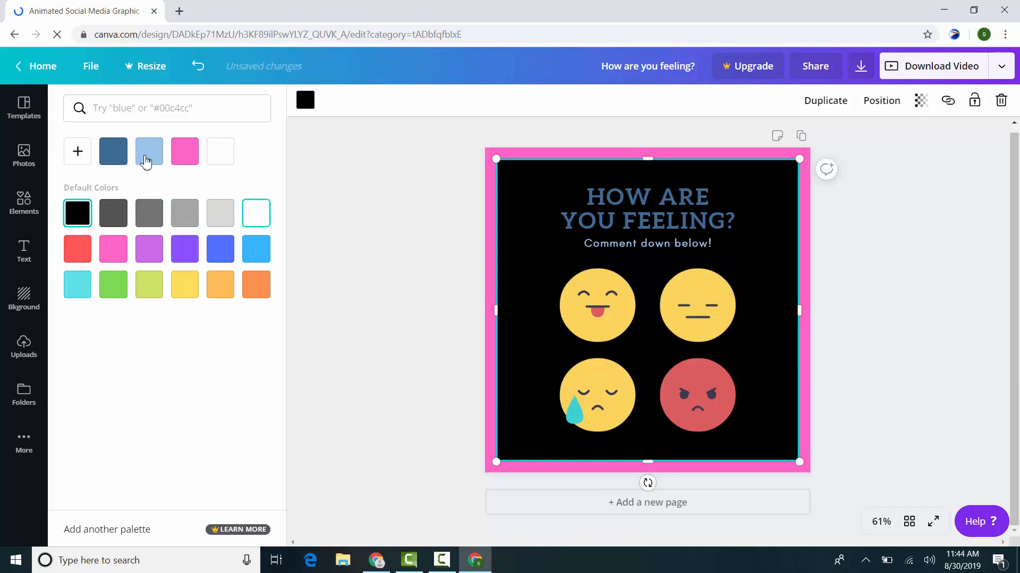
Step: Give the inner panel the custom turquoise colour #5cd7df and close the colour picker
left_click(87, 164)
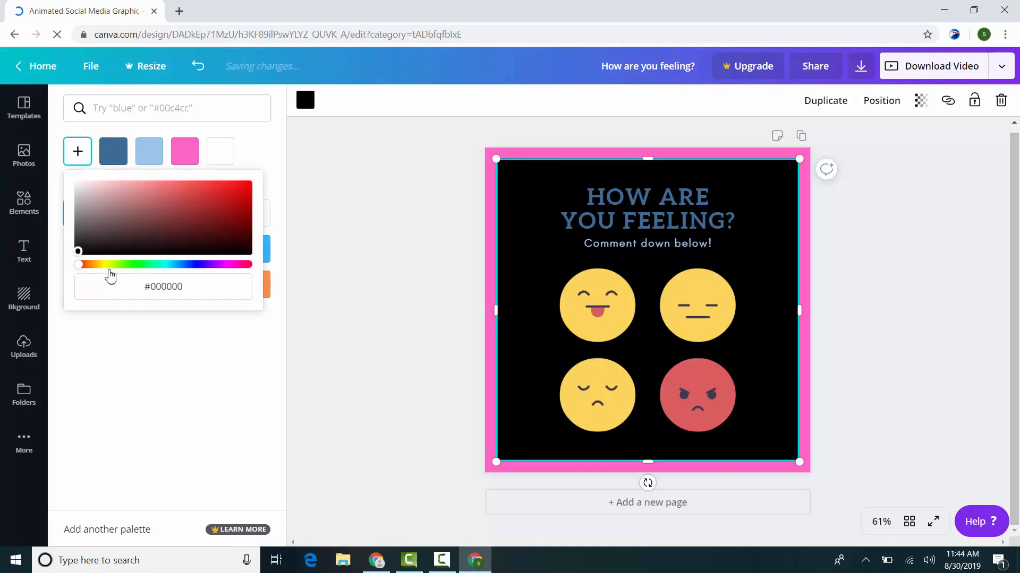
left_click_drag(123, 264, 175, 280)
left_click_drag(181, 234, 179, 190)
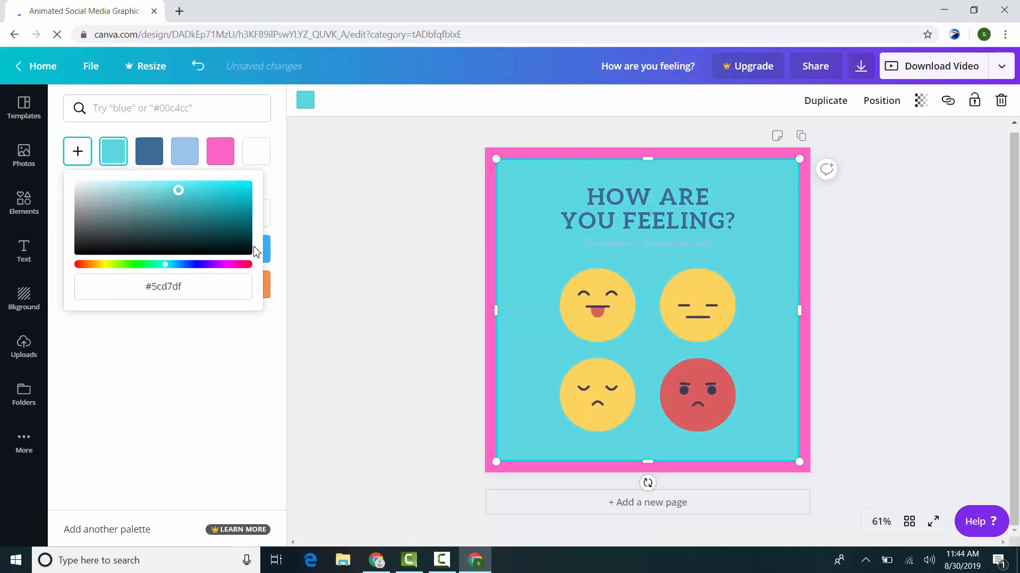
left_click(214, 355)
Step: Set the inner panel to white, and reapply the "How are you feeling?" template to restore the original design colours
left_click(256, 213)
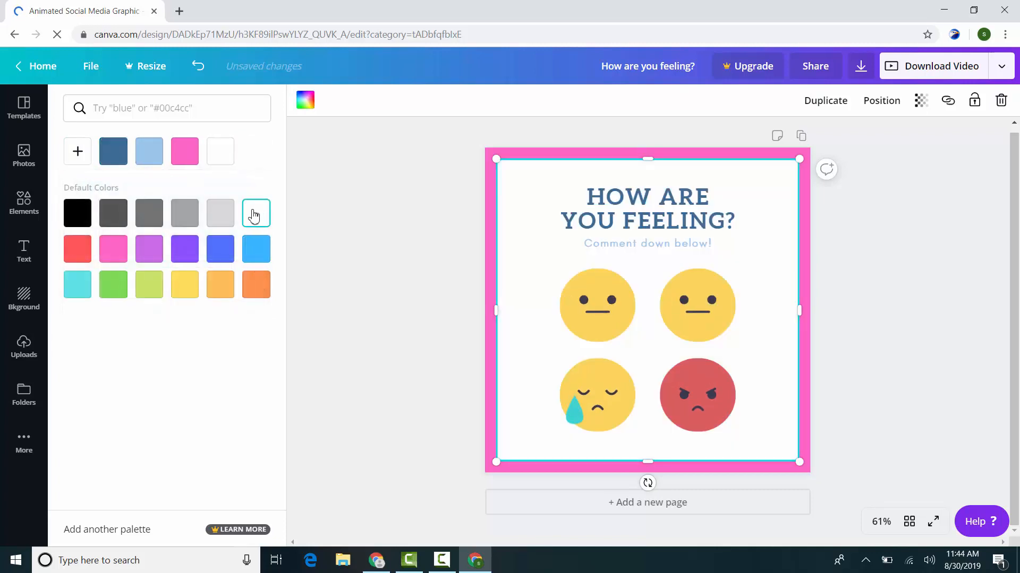
left_click(807, 270)
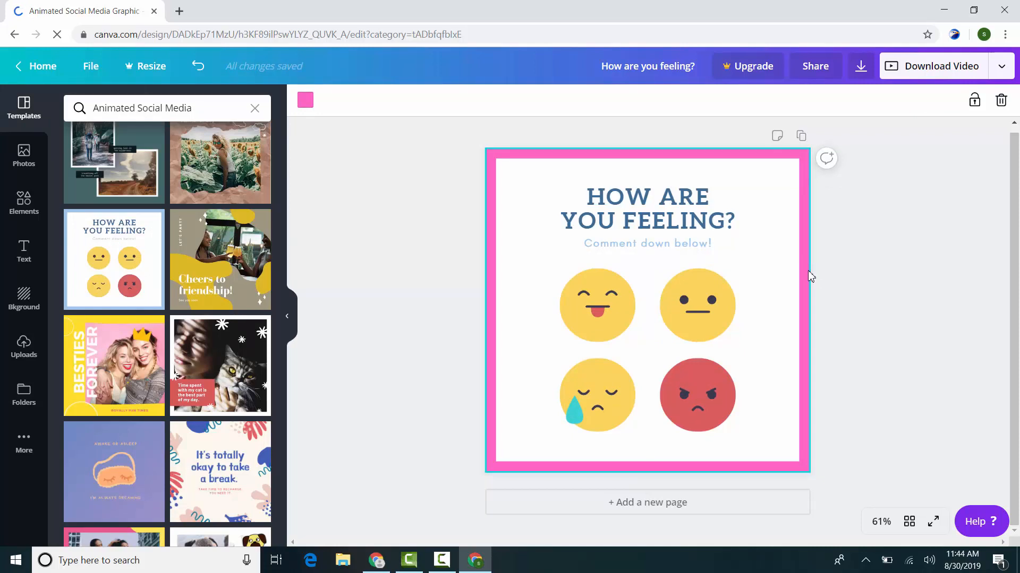
left_click(132, 266)
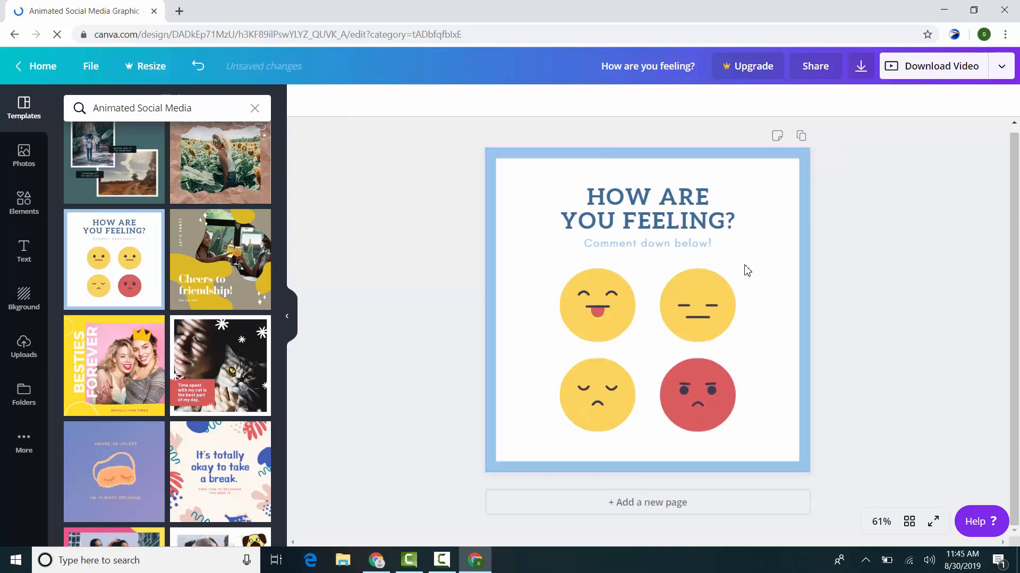
left_click(704, 332)
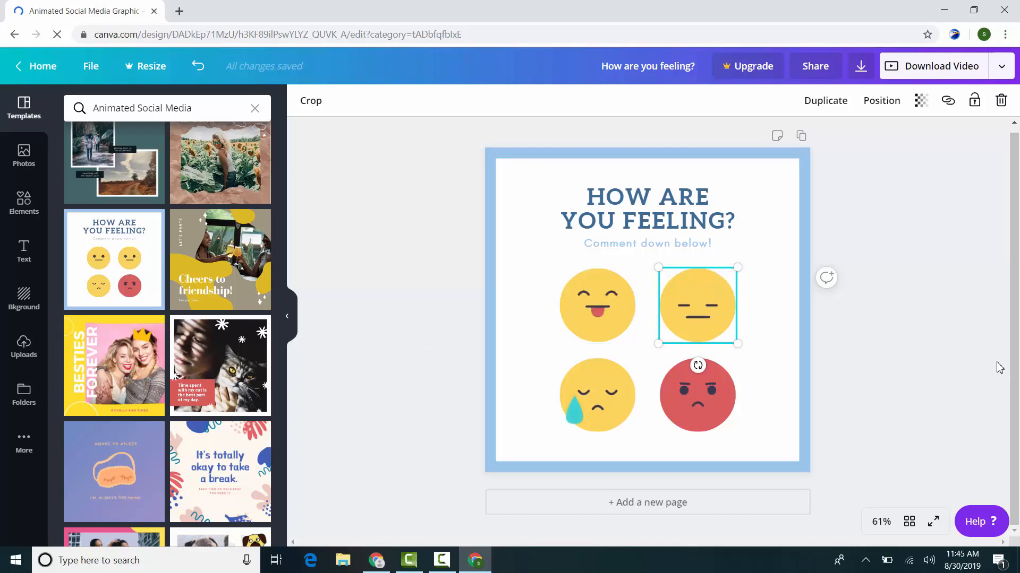
Step: Download the design with the Video (MP4) file type and accept animation.mp4 in the download manager
left_click(1000, 68)
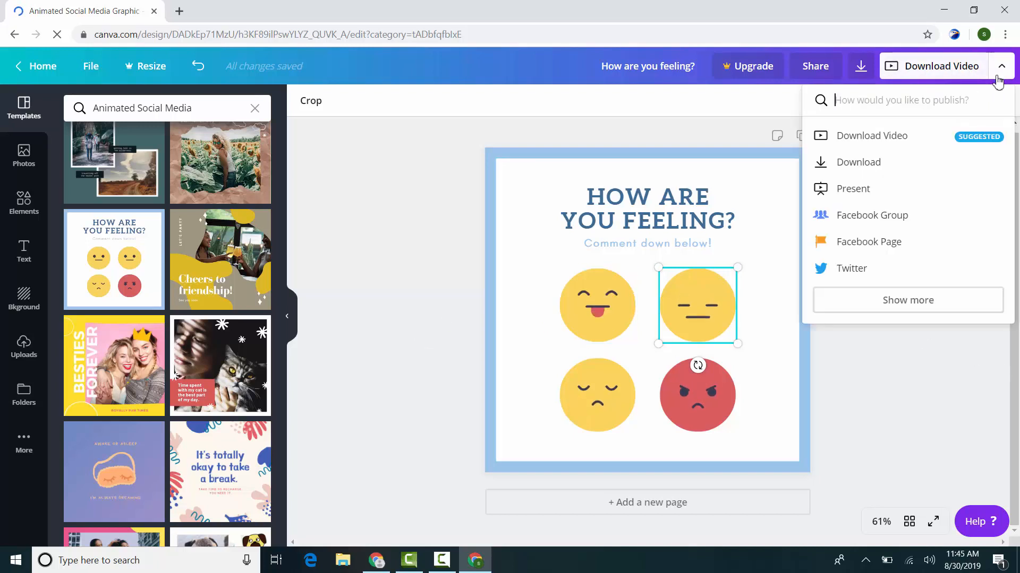
left_click(865, 164)
left_click(901, 165)
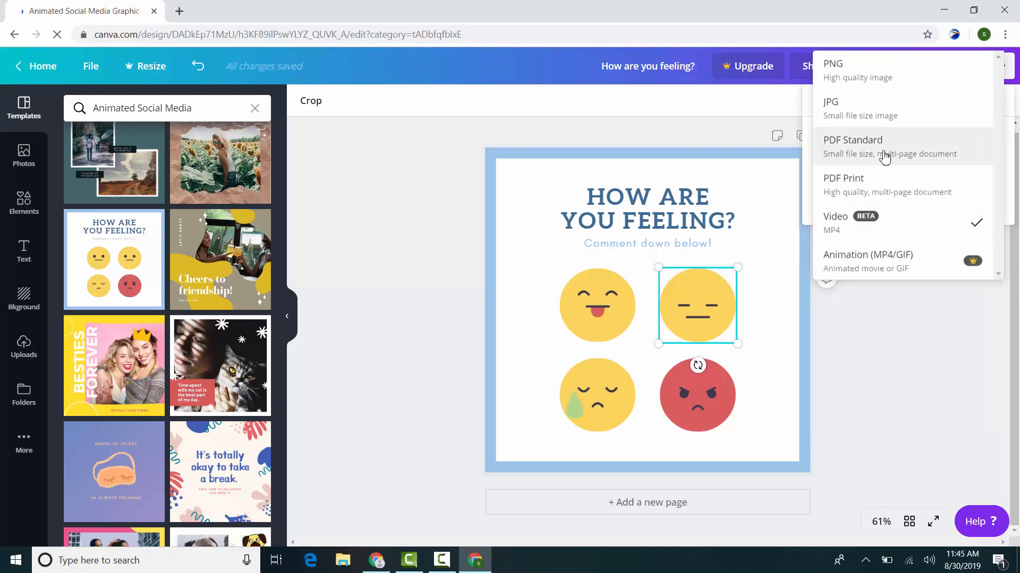
left_click(858, 223)
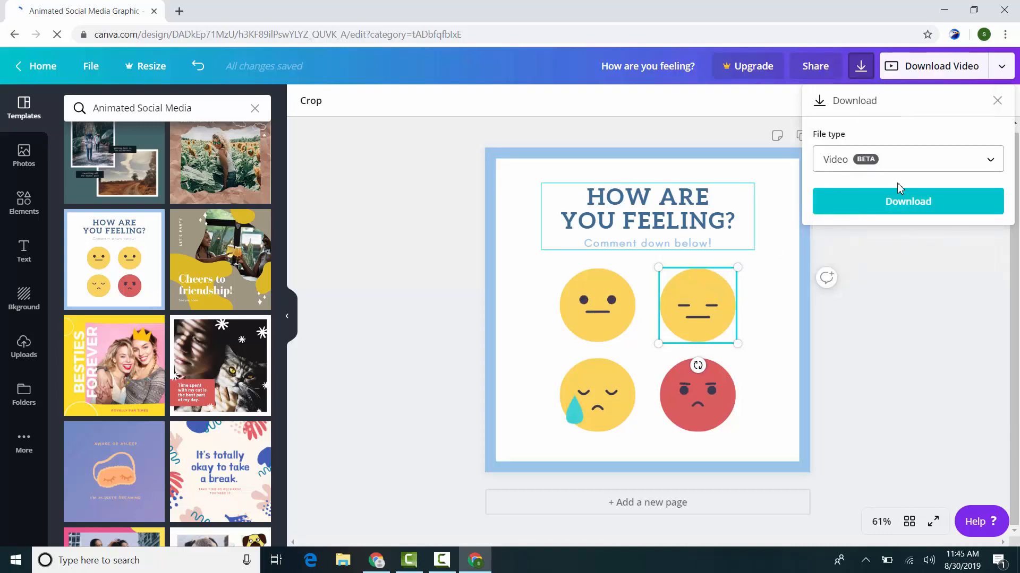
left_click(945, 206)
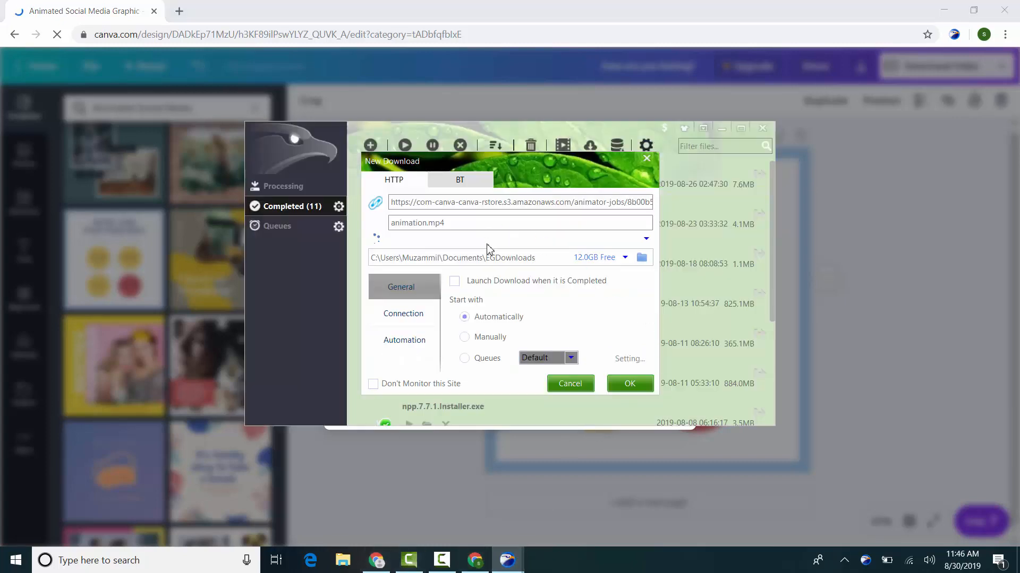
left_click(630, 383)
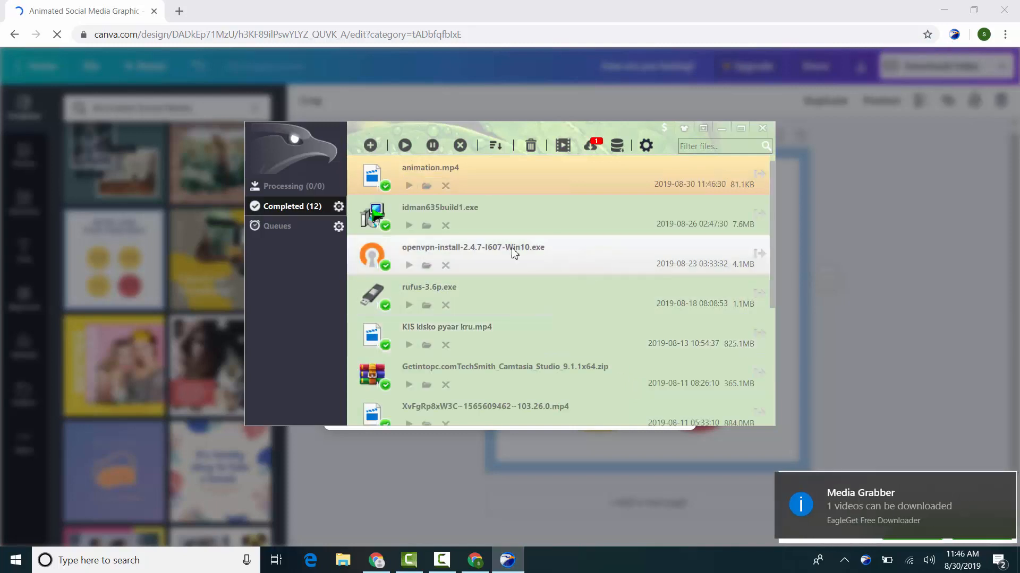
Step: Play the downloaded animation.mp4, then close the player and download manager and show the file in its folder
left_click(412, 187)
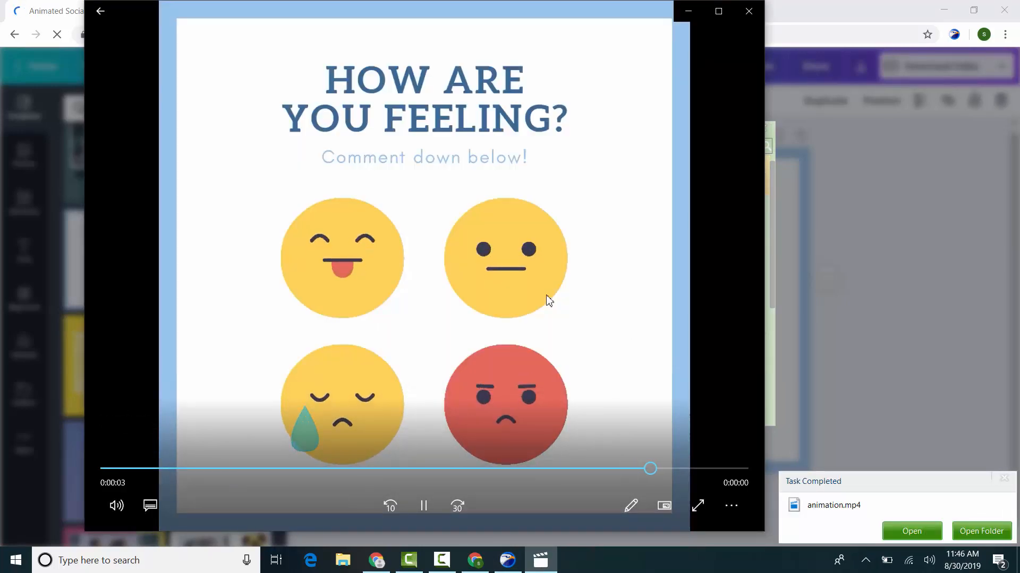
left_click(749, 12)
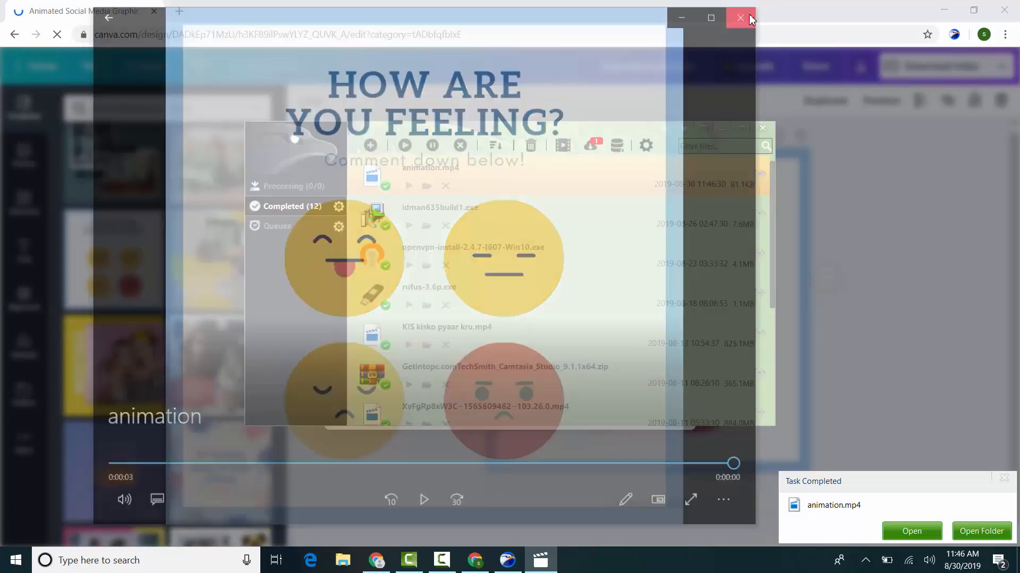
left_click(767, 130)
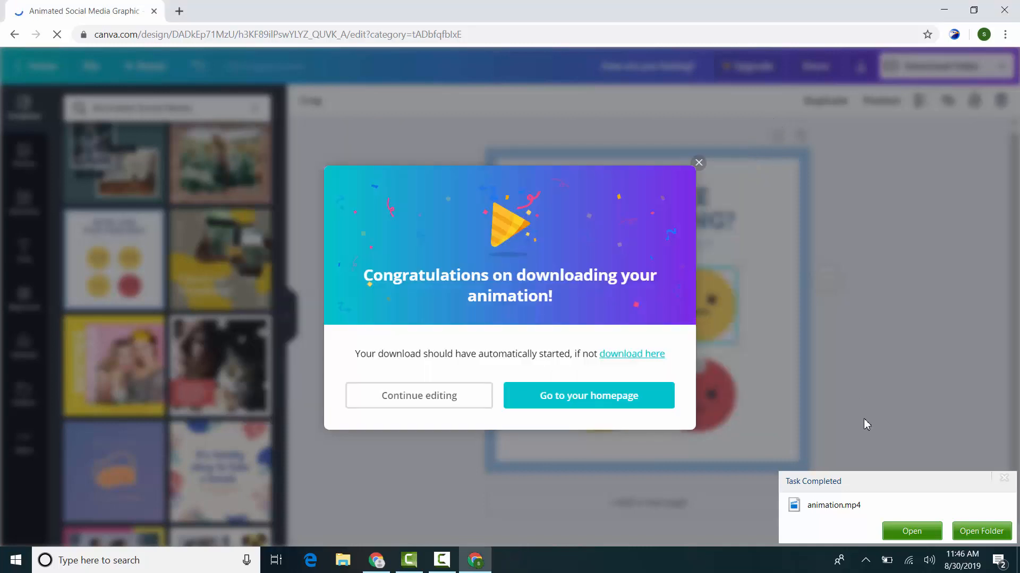
left_click(982, 533)
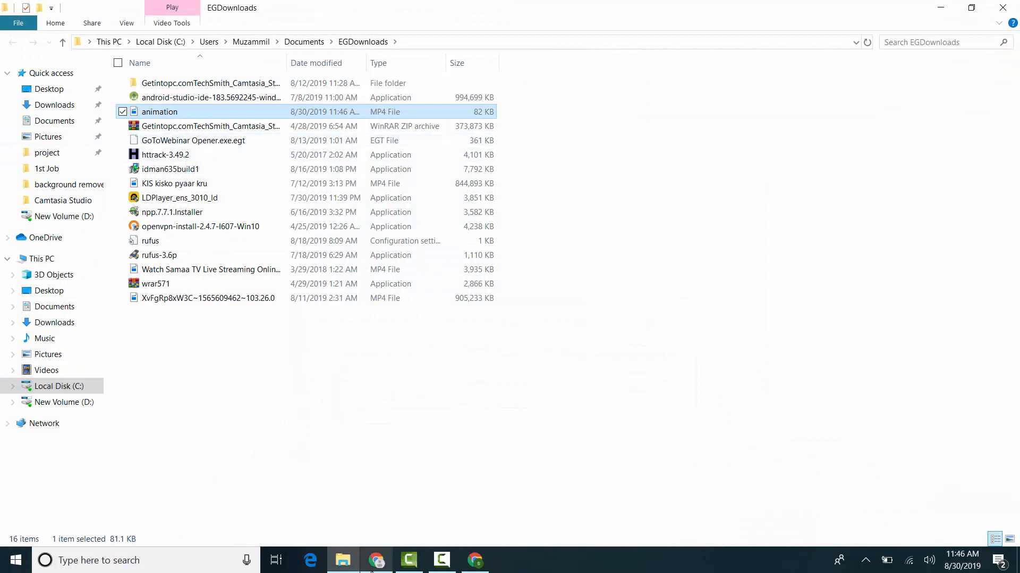
Step: Switch to Chrome, open a window with another browser profile and load Facebook in it
left_click(371, 569)
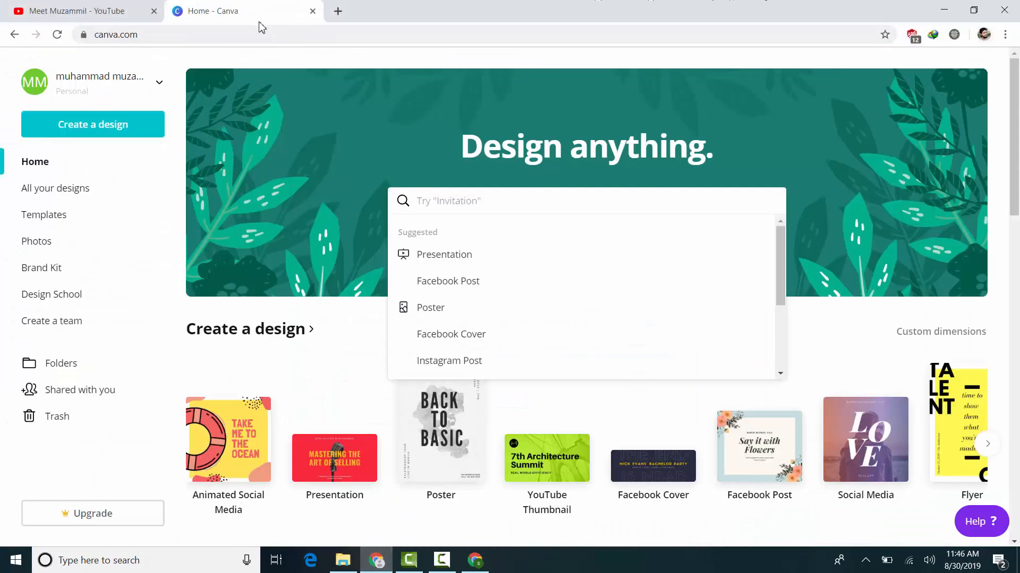
left_click(983, 35)
left_click(865, 289)
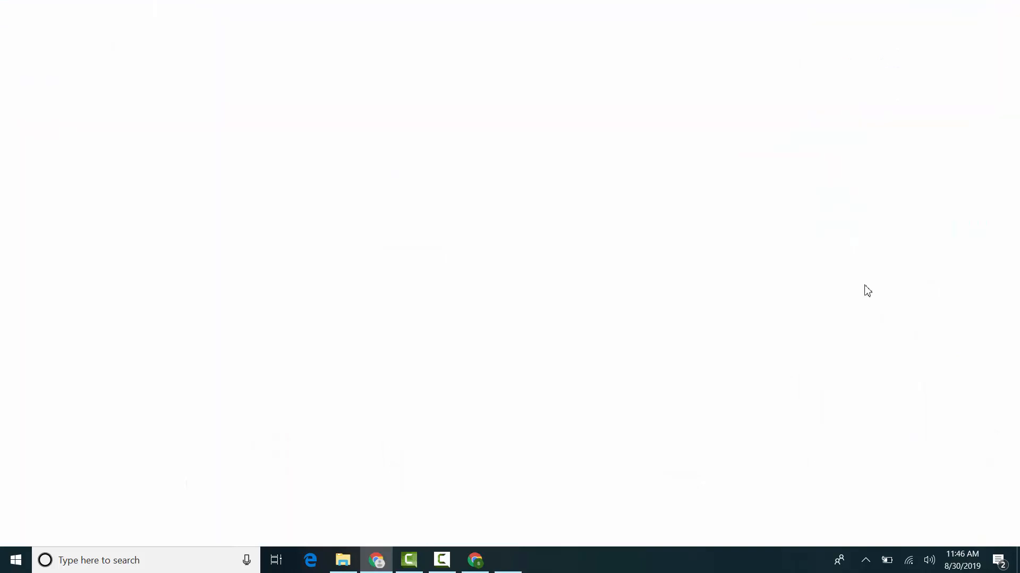
type("face")
key("Return")
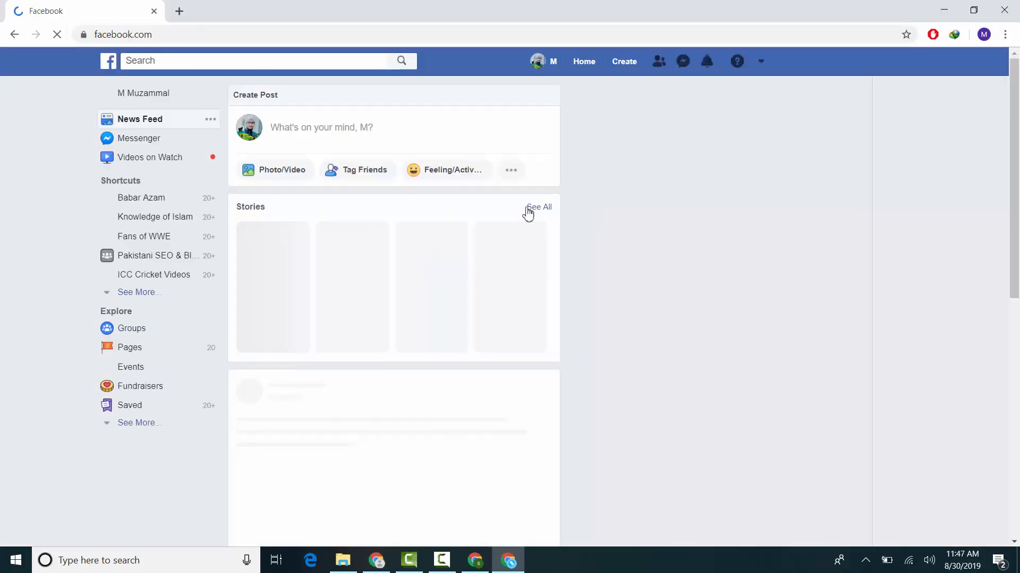
Step: Try to bring the animation file from the EGDownloads folder into the Facebook window
left_click(343, 560)
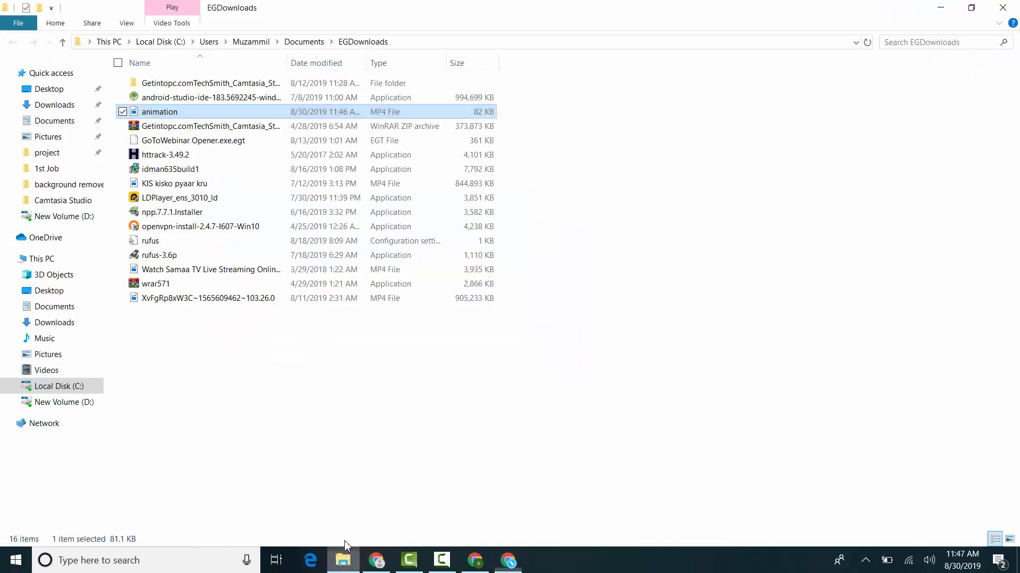
left_click_drag(162, 117, 366, 143)
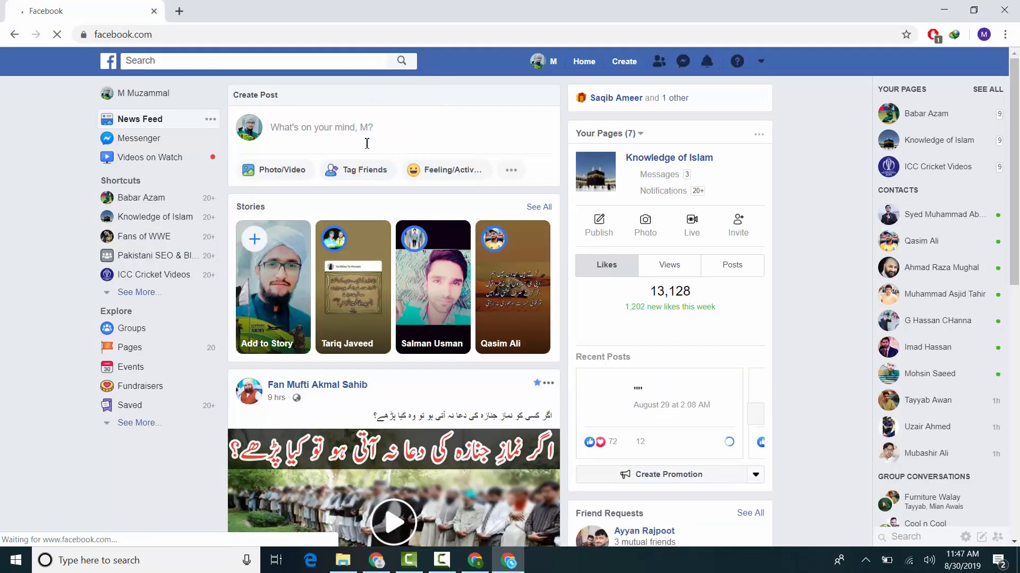
Step: Start a Facebook photo/video post and browse the Downloads folder for the animation file
left_click(290, 170)
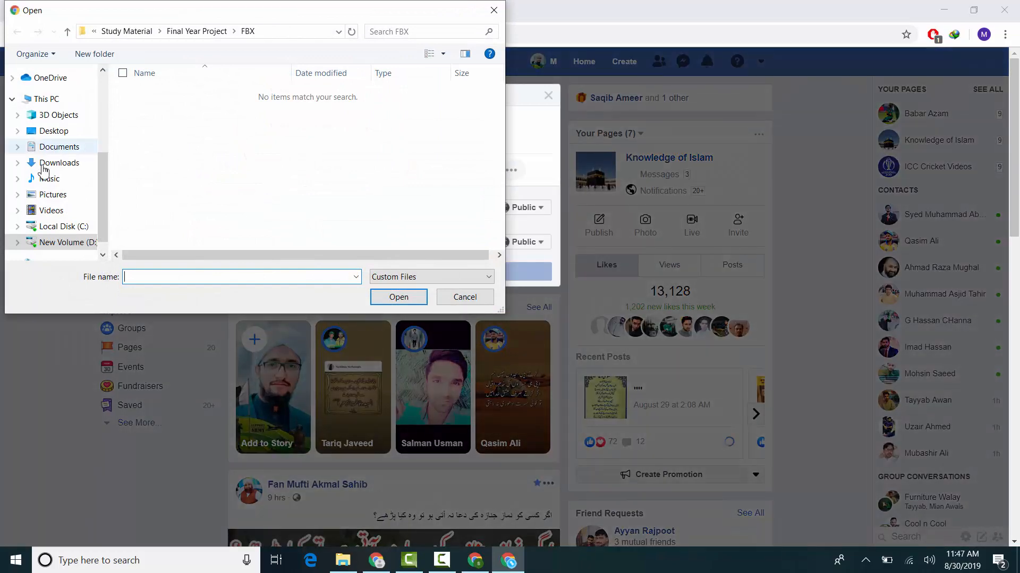
left_click(44, 165)
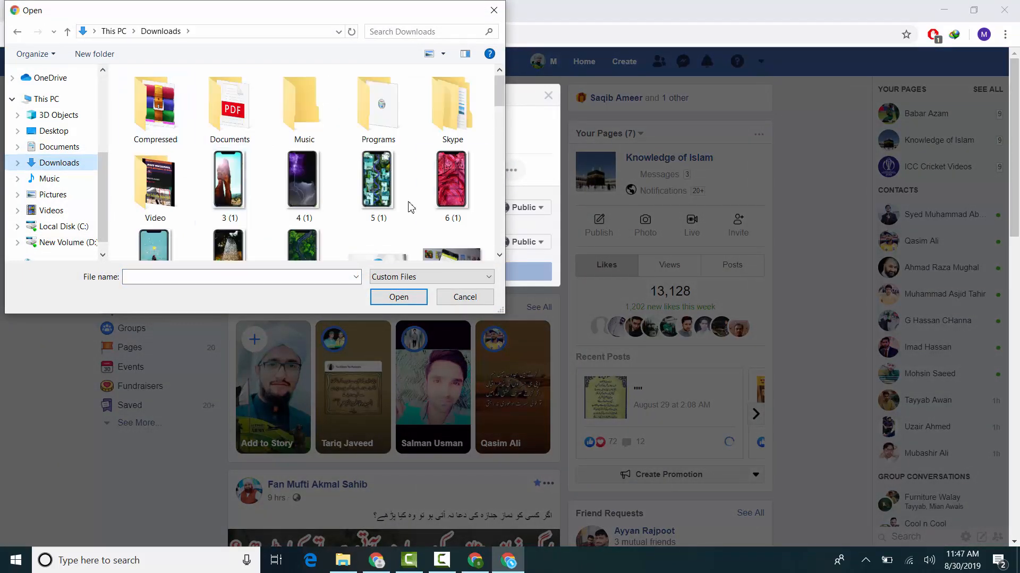
scroll(410, 207, "down", 10)
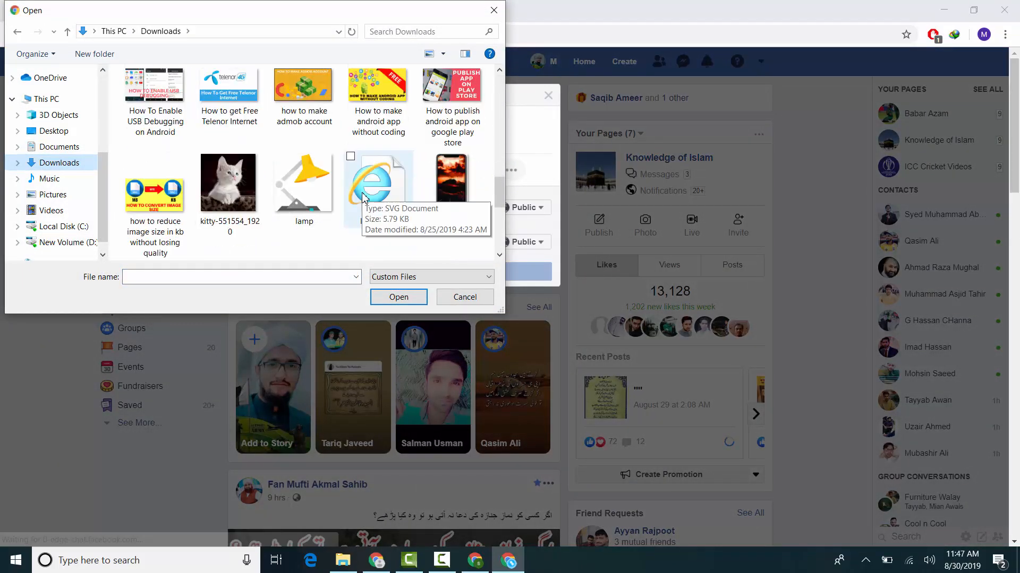
Step: Copy the EGDownloads folder path from File Explorer and return to the file selection dialog in the Facebook window
left_click(348, 567)
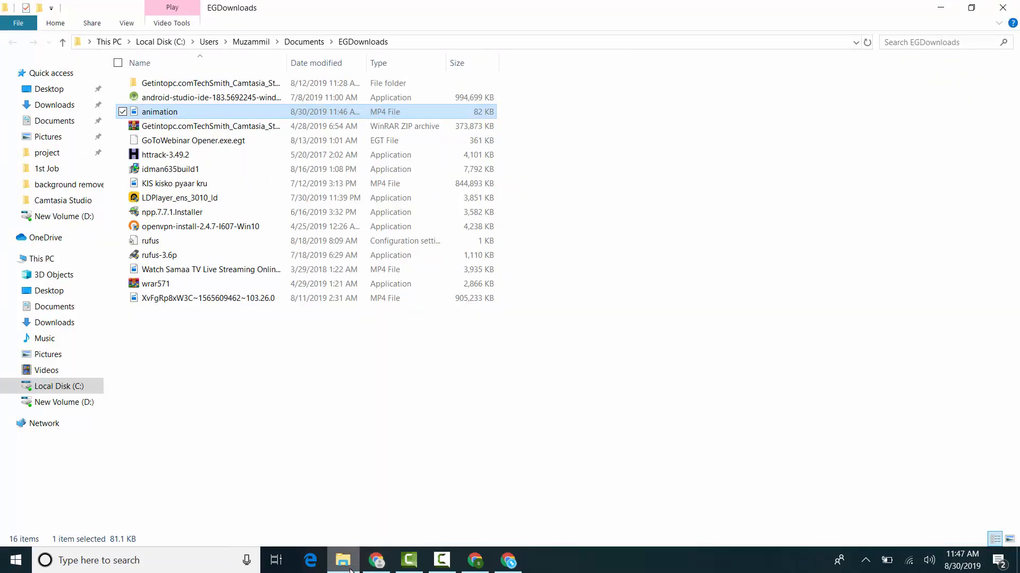
left_click(350, 570)
left_click(350, 571)
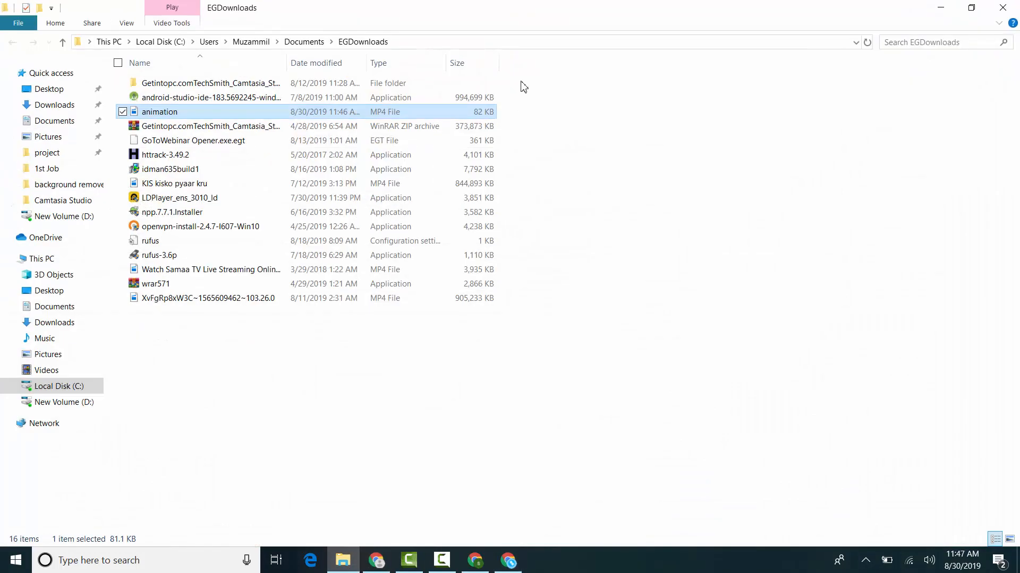
left_click(481, 42)
key("ctrl+c")
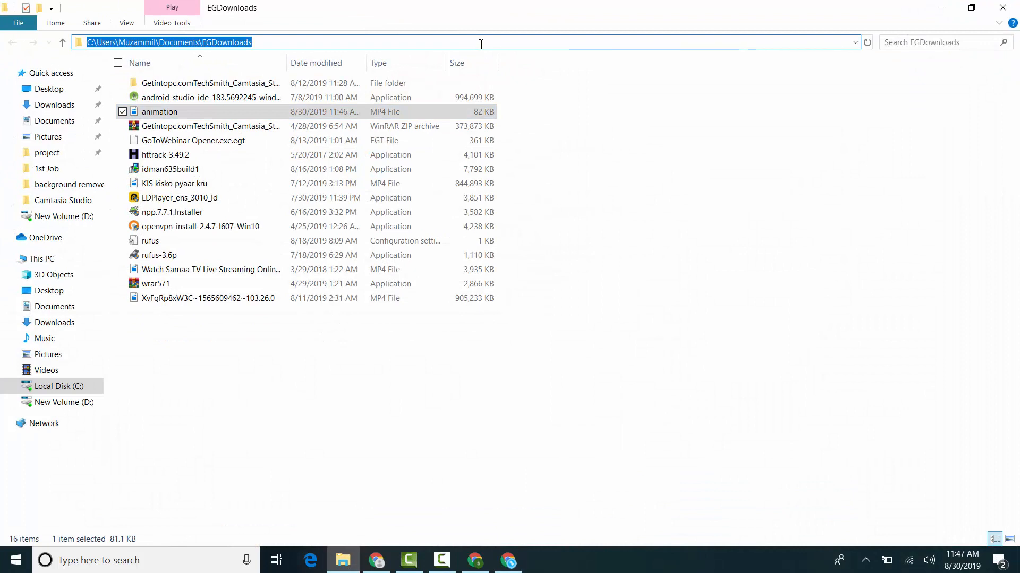
key("alt+Tab")
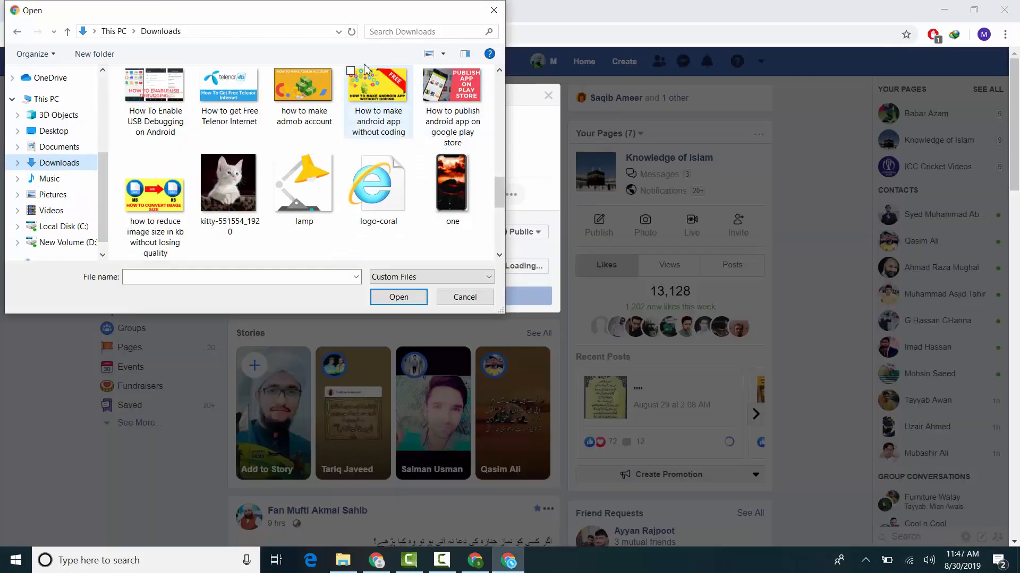
Step: Go to the copied EGDownloads path in the file selection dialog and attach the animation file to the post
left_click(286, 37)
key("ctrl+v")
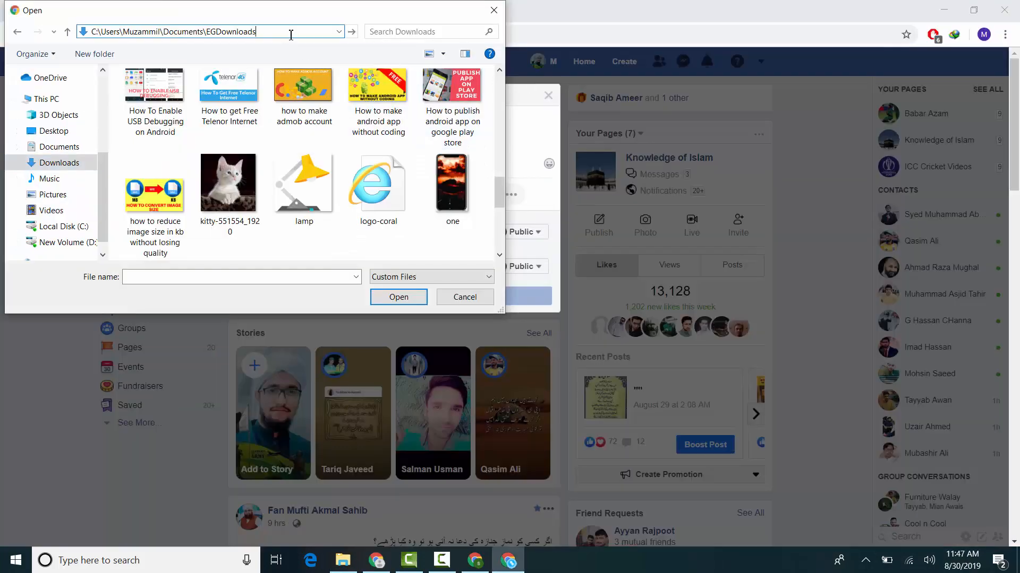
key("ctrl+a")
key("Return")
double_click(232, 106)
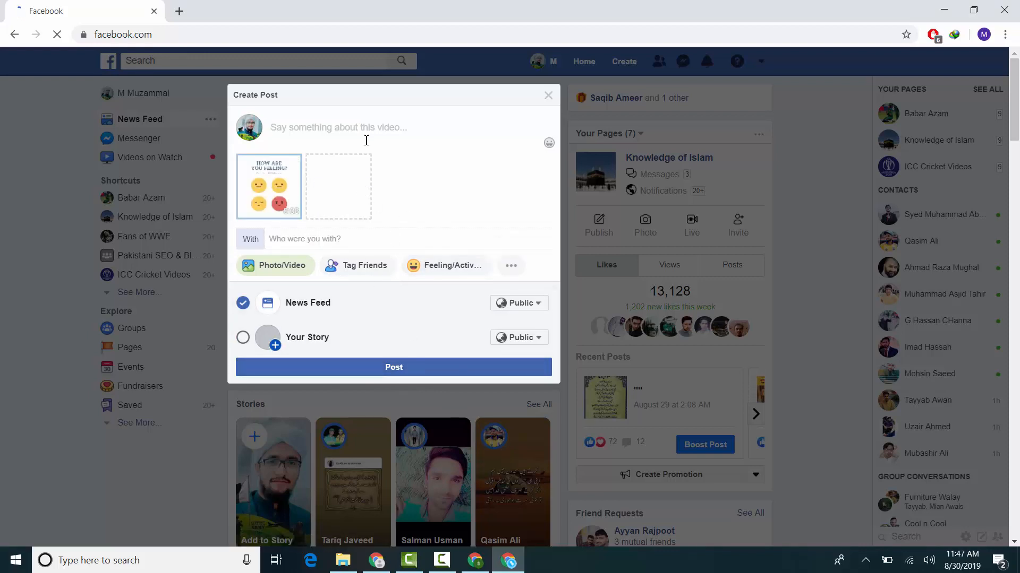
Step: Publish the animation video to the Facebook News Feed and view the processed post
left_click(399, 372)
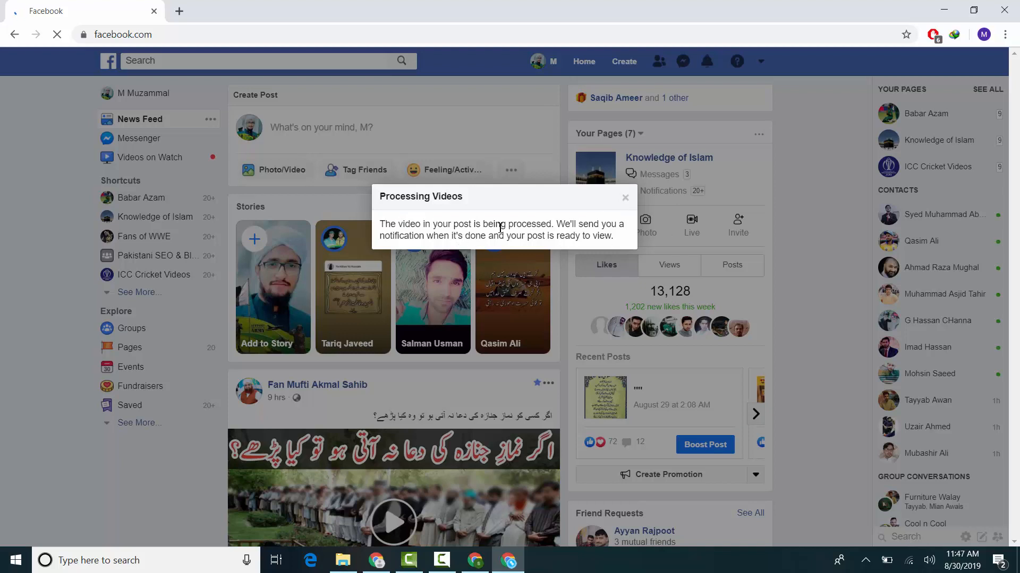
left_click(626, 199)
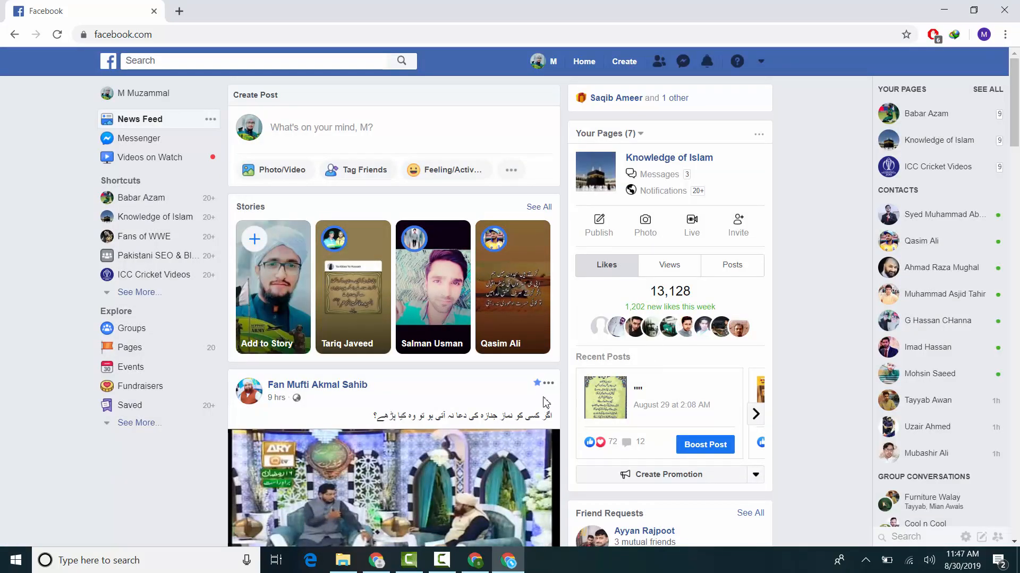
left_click(281, 399)
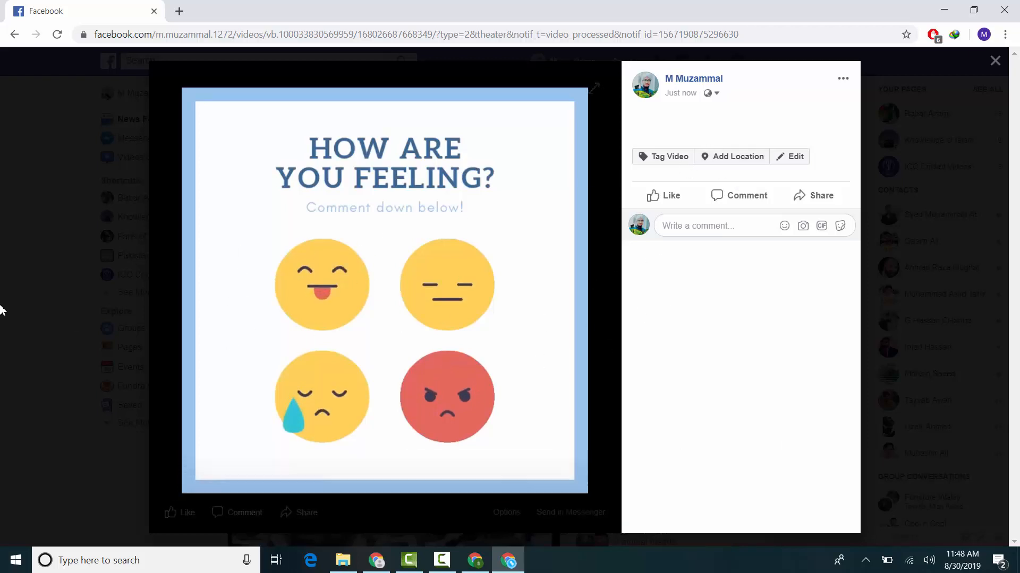
left_click(108, 325)
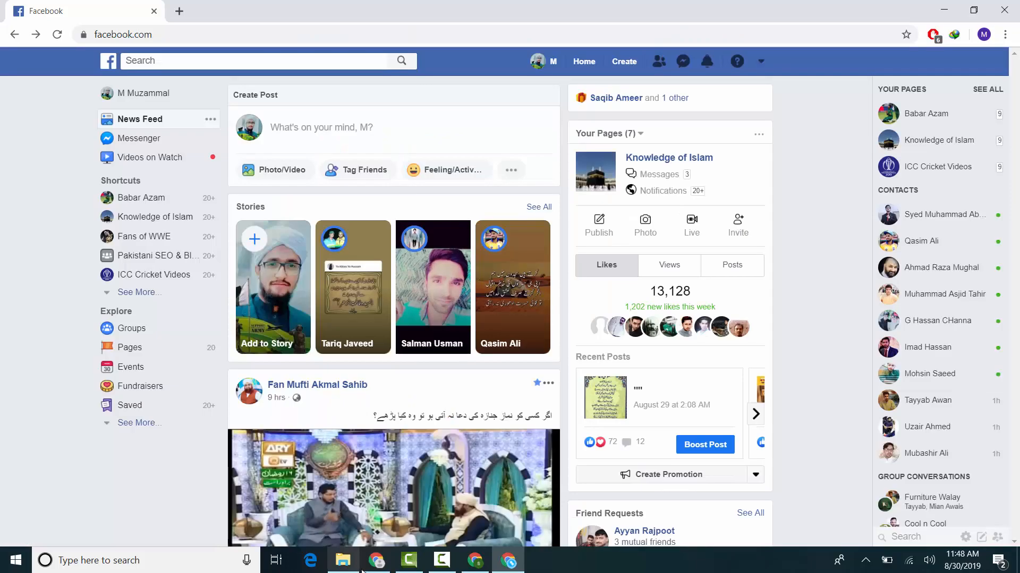
Step: Switch to the Canva design window and look through the Animated Social Media templates
left_click(475, 560)
left_click(320, 166)
scroll(147, 340, "down", 10)
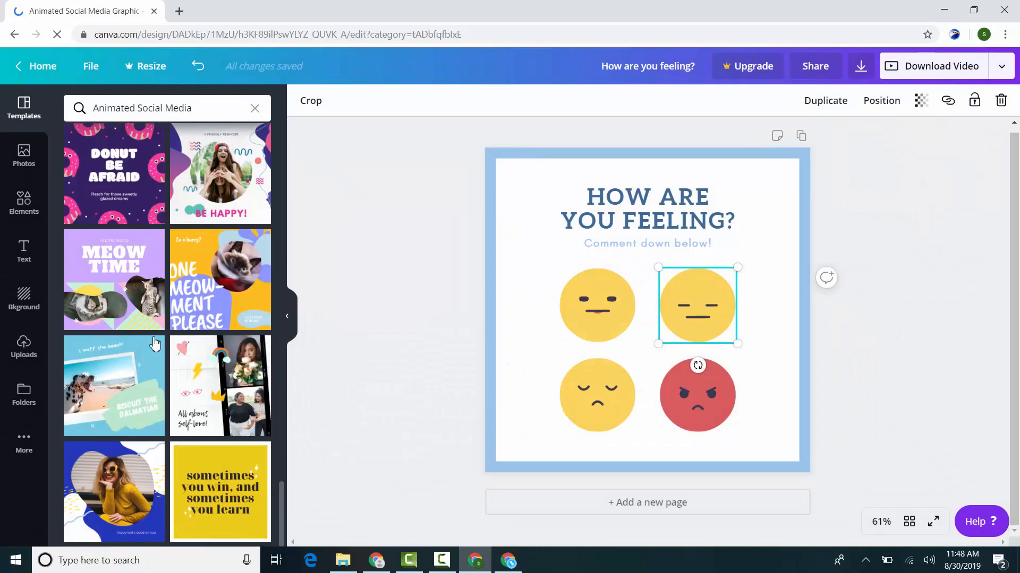
scroll(155, 344, "up", 15)
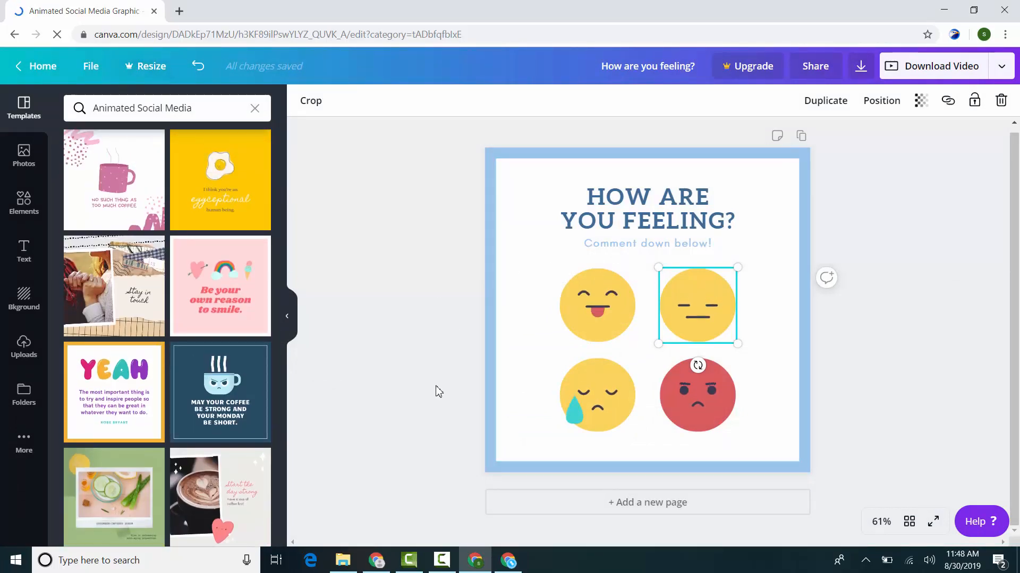
Step: Switch to the Chrome window that holds the YouTube channel and Canva home tabs
left_click(376, 560)
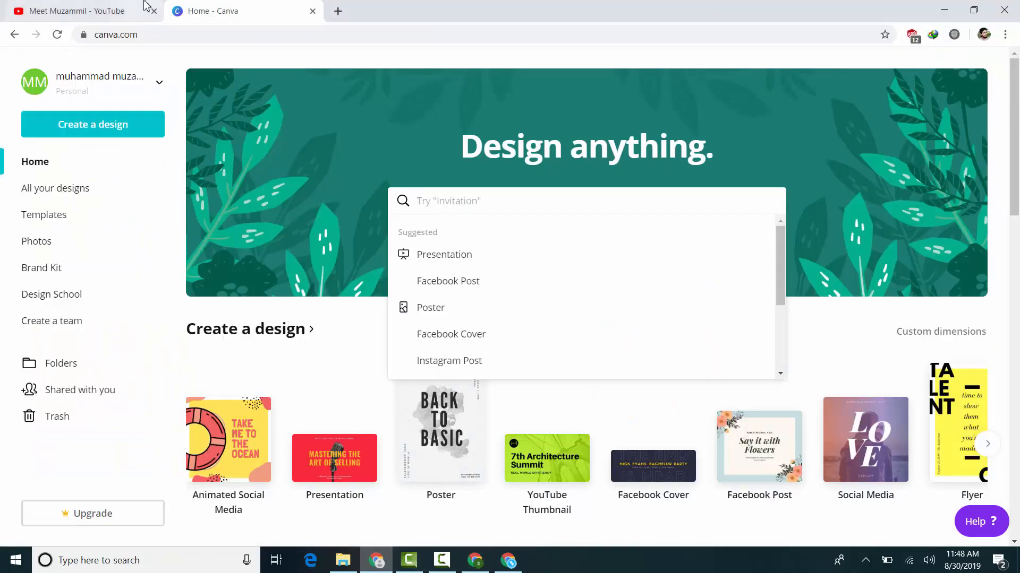